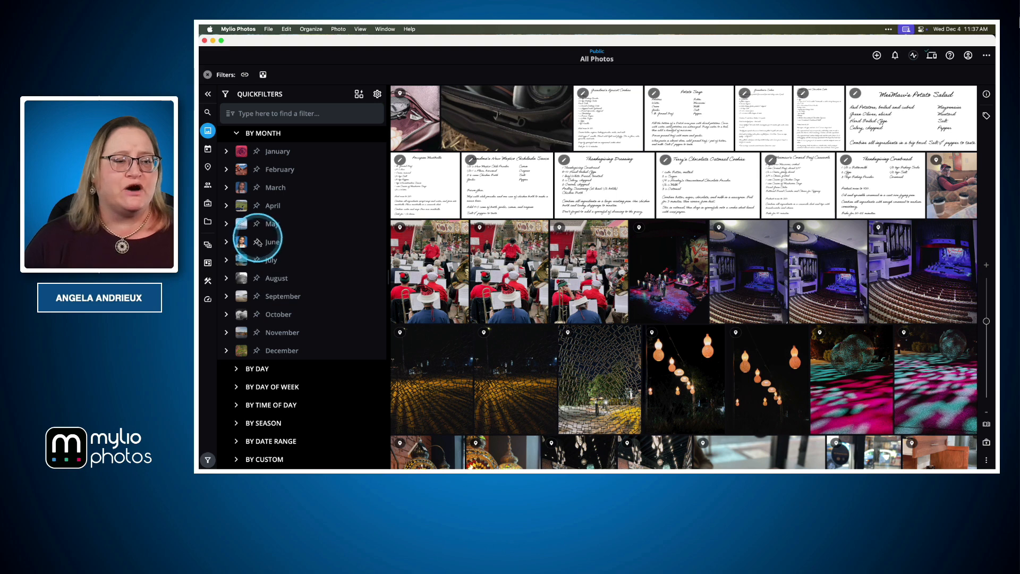
- Filter all photos by date to those taken on December 25th of any year and browse them
click(227, 353)
scroll(254, 346, down, 10)
scroll(254, 346, down, 5)
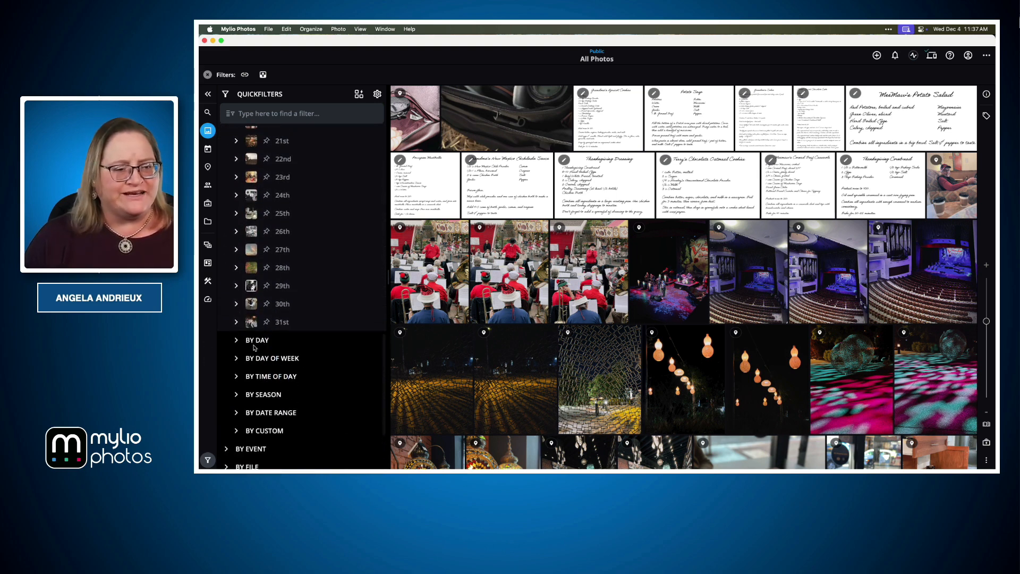
click(266, 234)
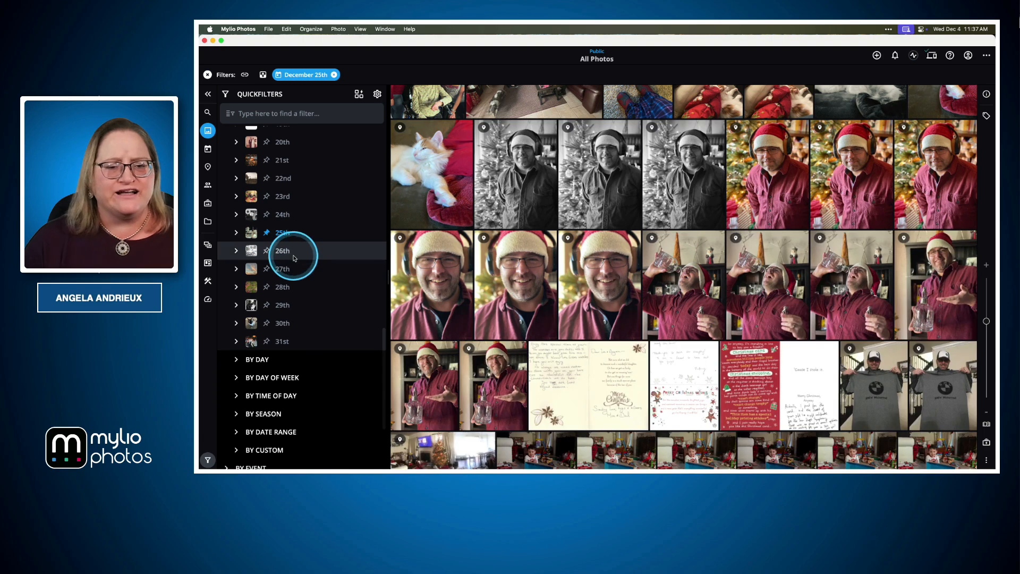
scroll(679, 268, up, 2)
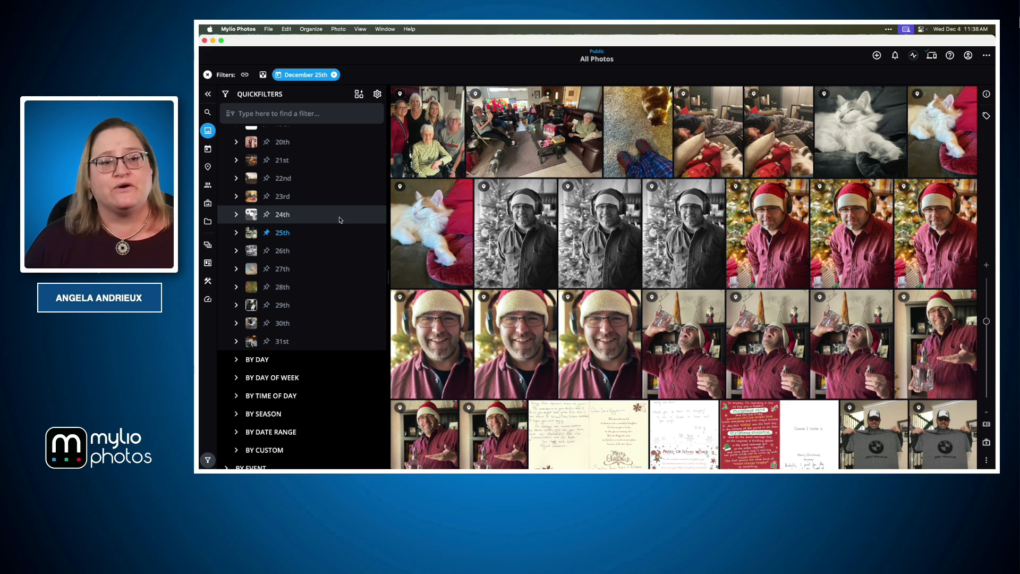
- Replace the December 25th filter with one for the whole month of December and browse the matching photos
scroll(276, 199, up, 10)
scroll(287, 191, up, 5)
scroll(273, 200, down, 2)
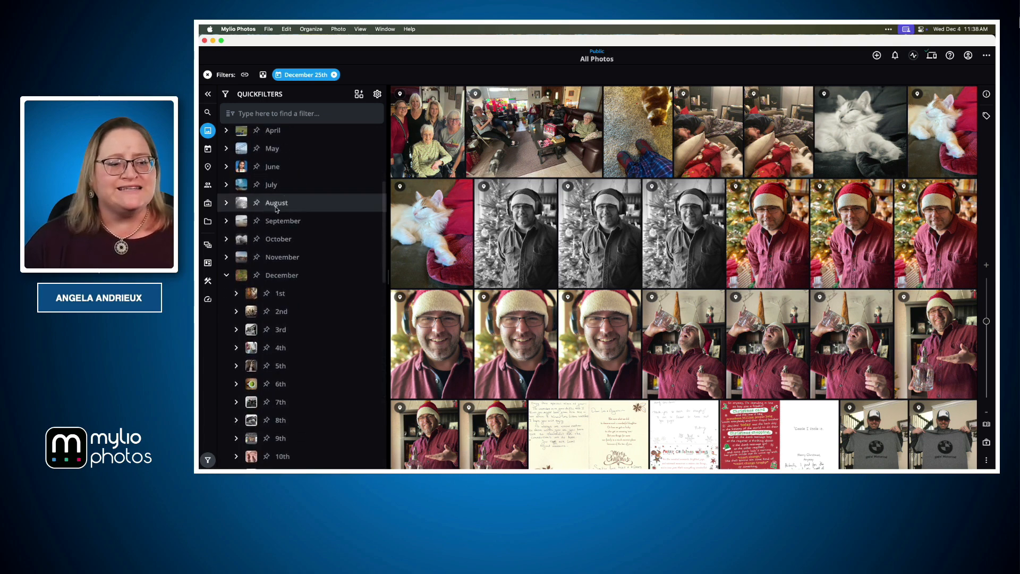
click(257, 278)
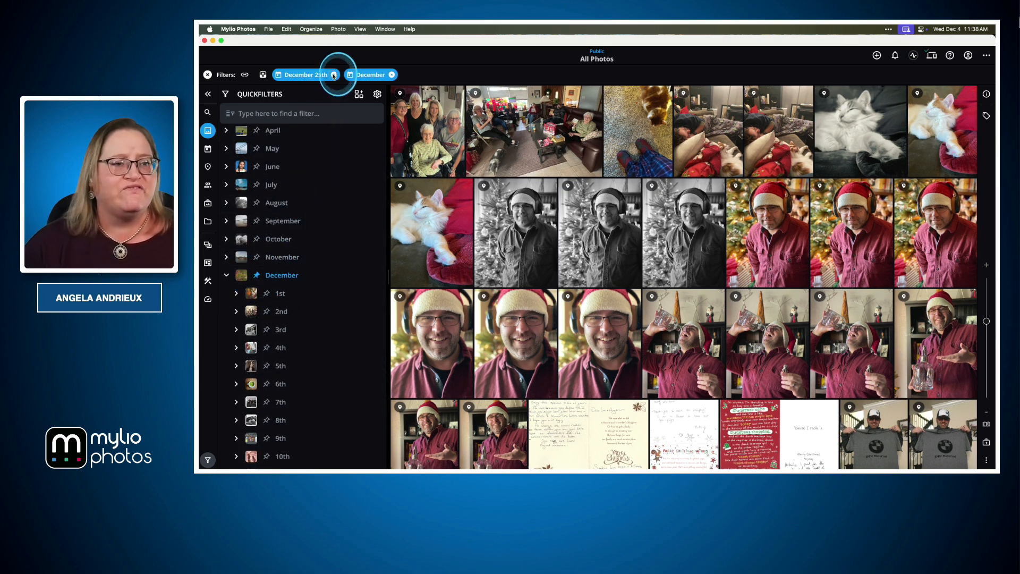
click(334, 74)
scroll(664, 222, down, 5)
scroll(668, 223, down, 2)
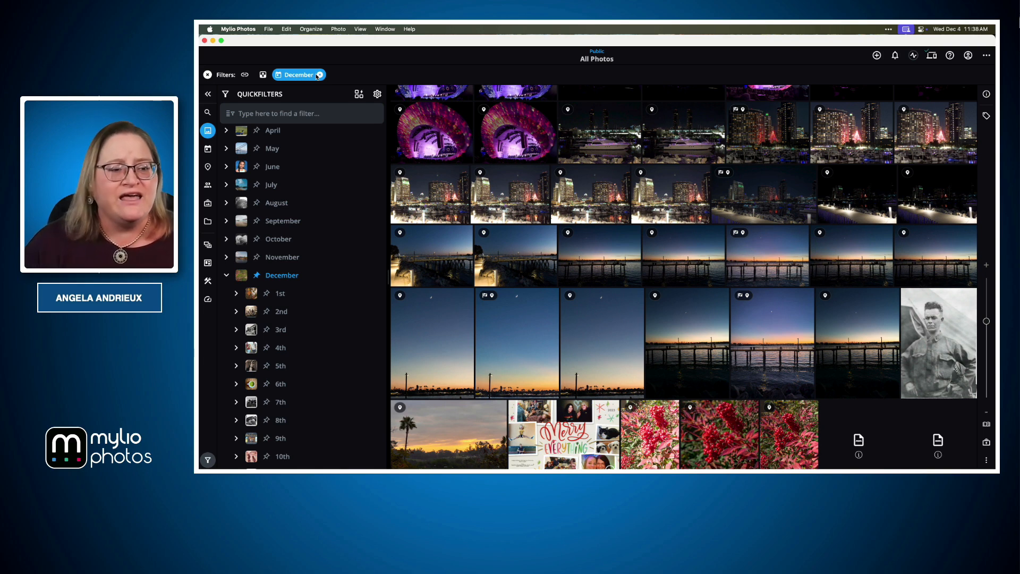
- Collapse the days listed under December and open the 03-Family Recipe Book album
click(227, 276)
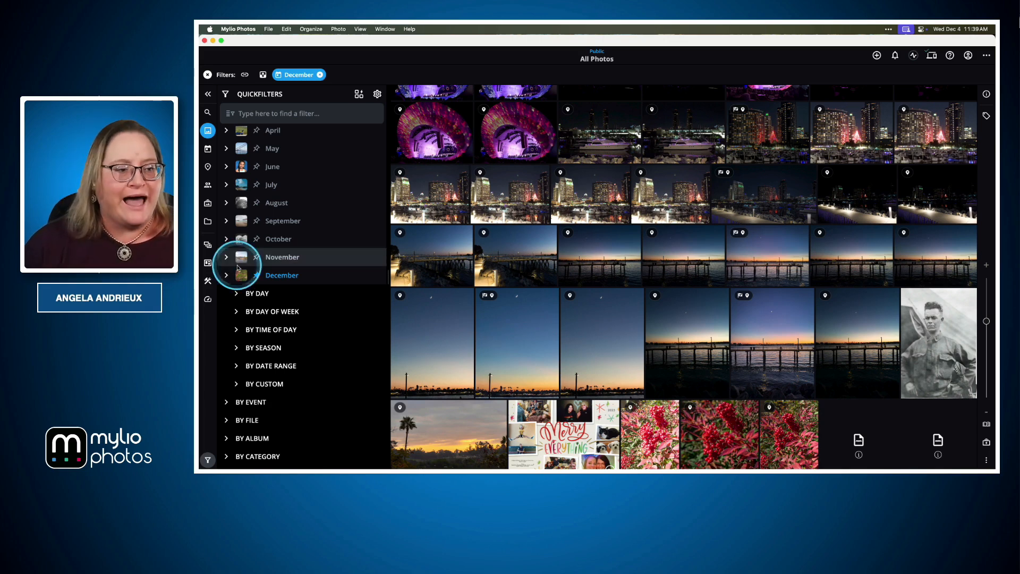
click(209, 204)
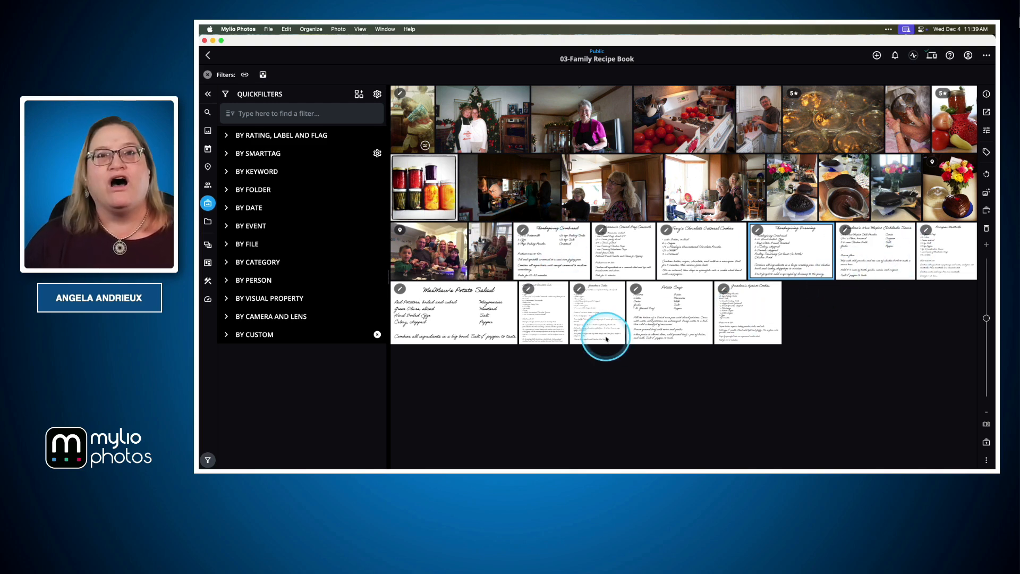
key(super+Tab)
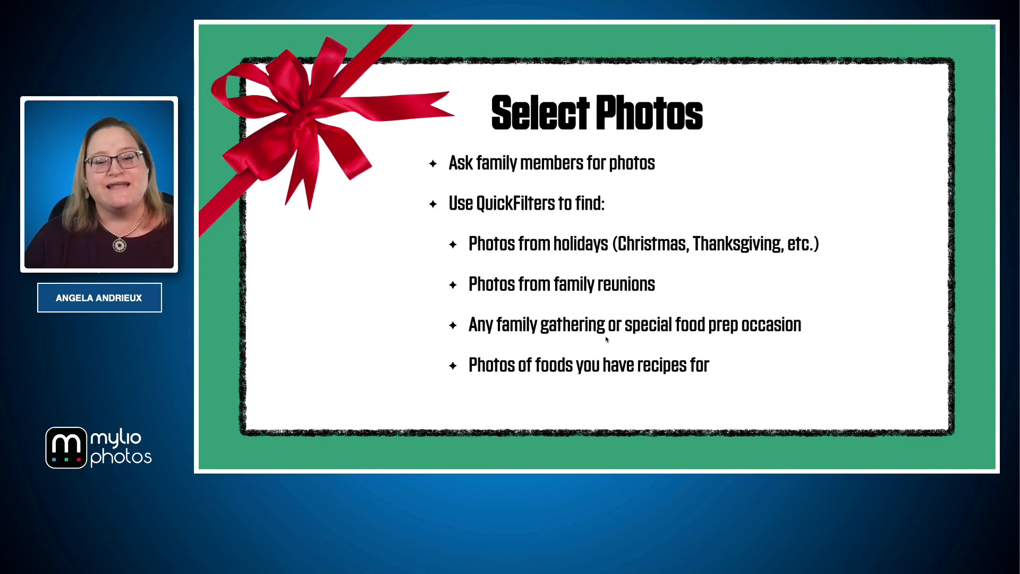
key(Right)
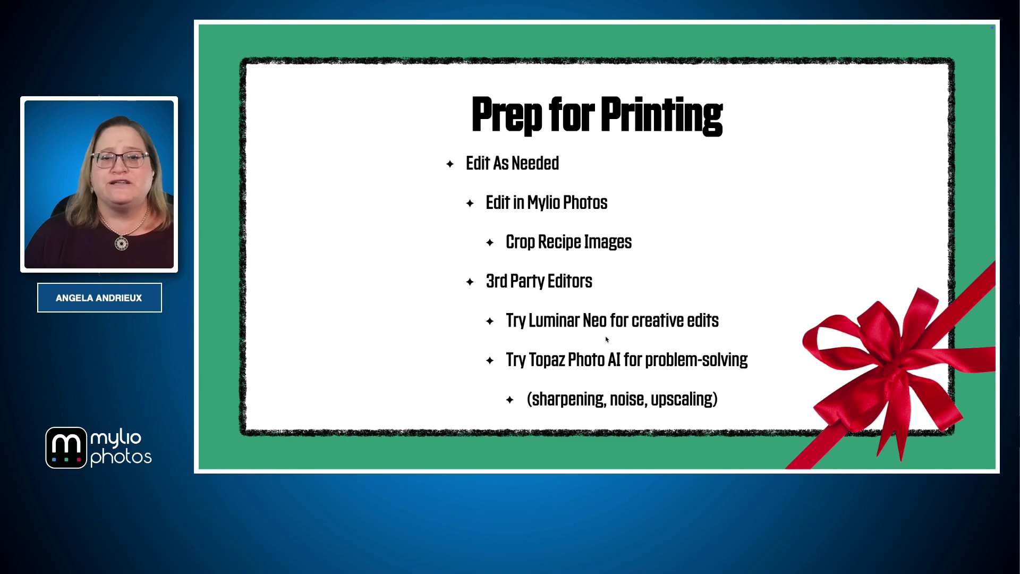
- Return to Mylio Photos, accept the crop of the album's first photo, the hug in the kitchen, and apply the AutoTone preset
key(super+Tab)
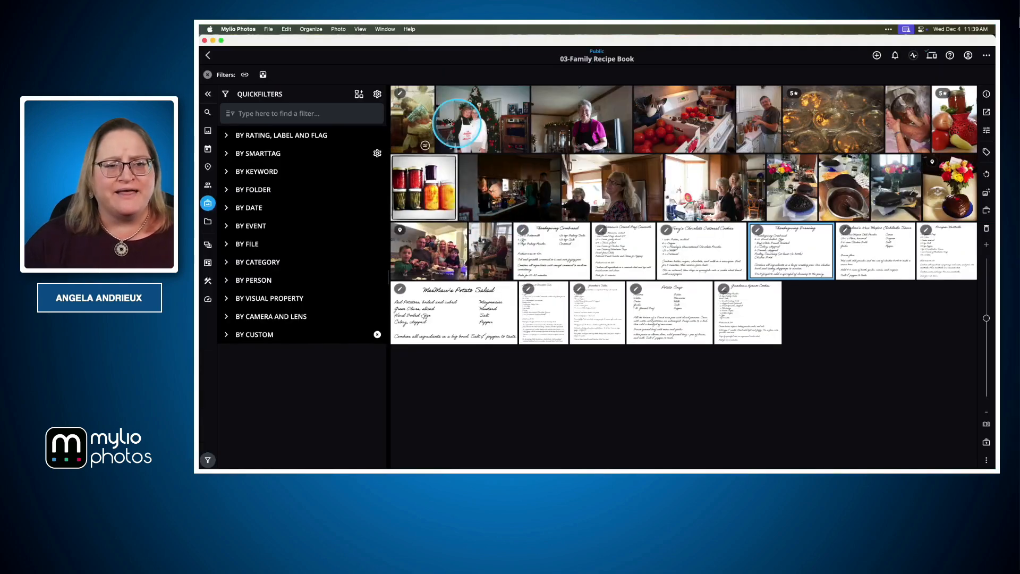
click(425, 123)
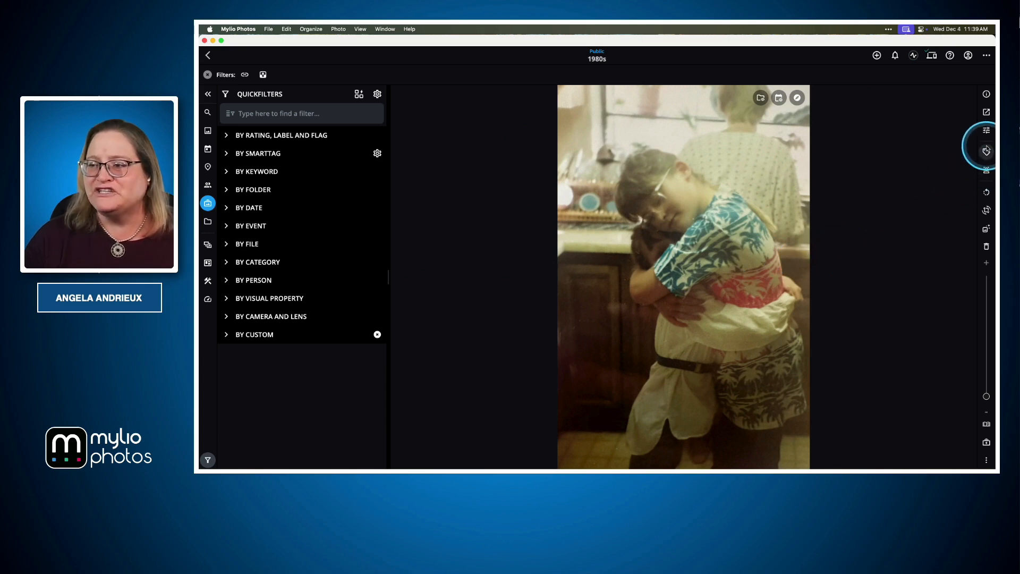
click(988, 212)
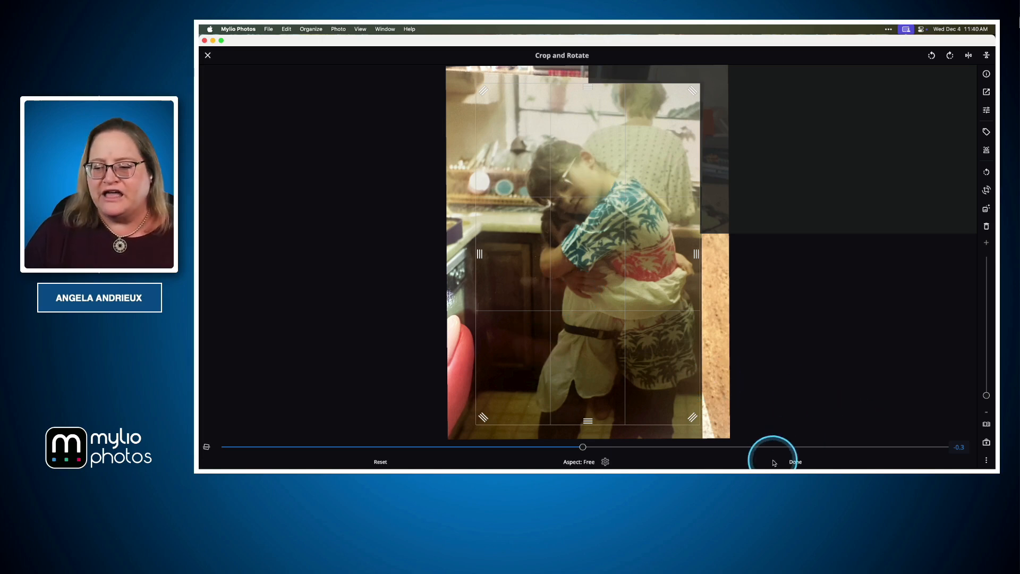
click(796, 462)
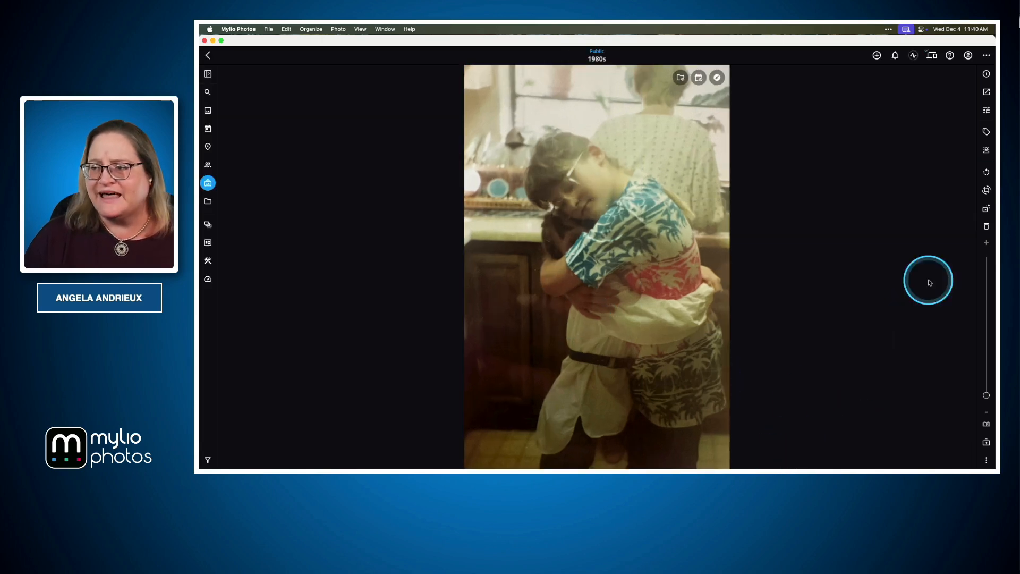
click(988, 109)
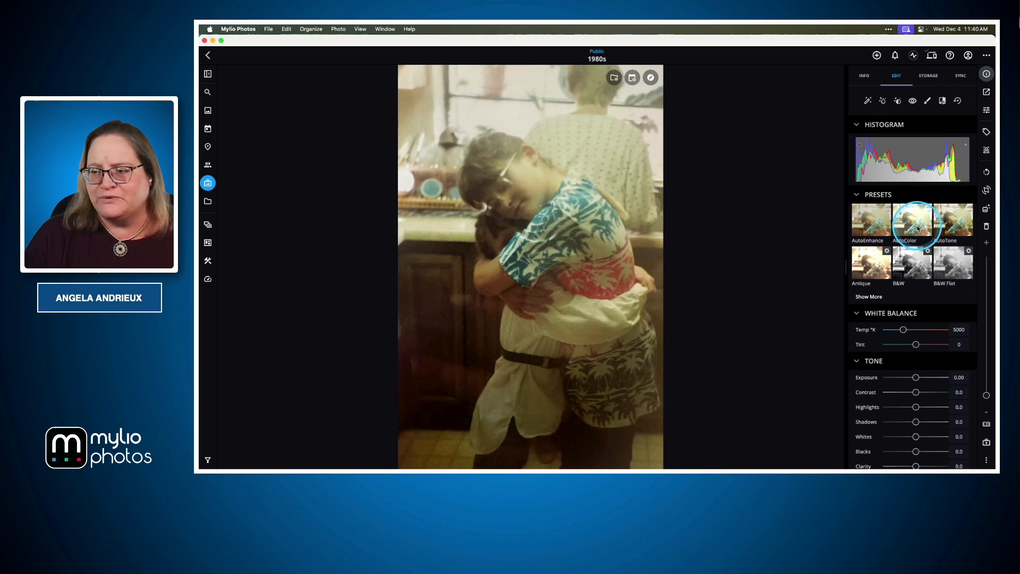
click(955, 226)
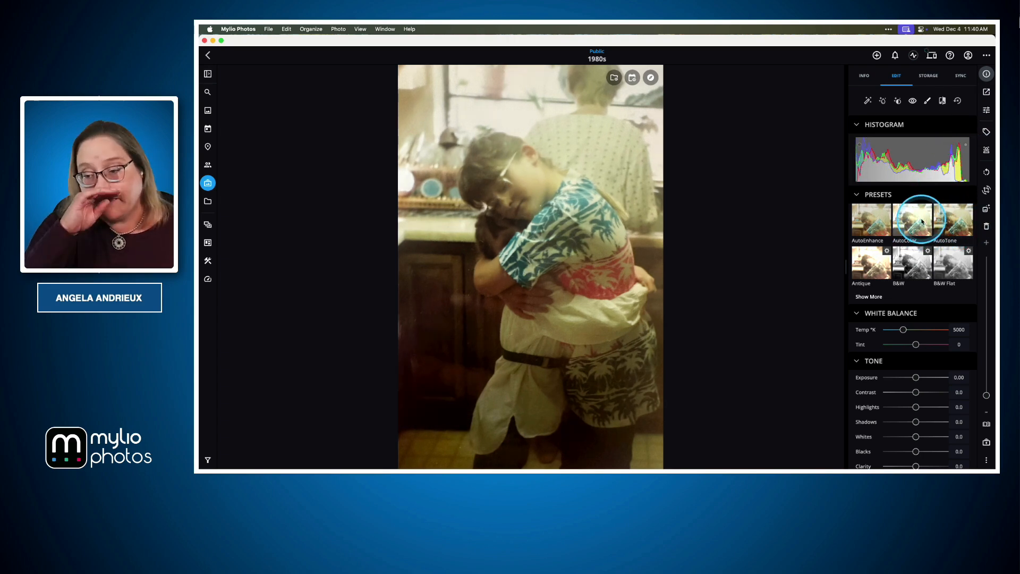
key(super+Tab)
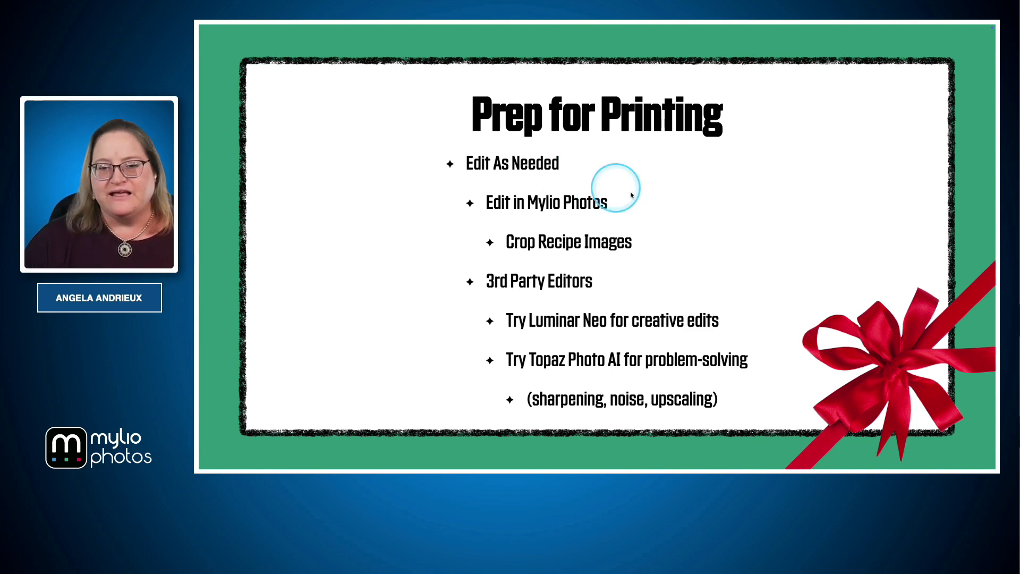
click(749, 248)
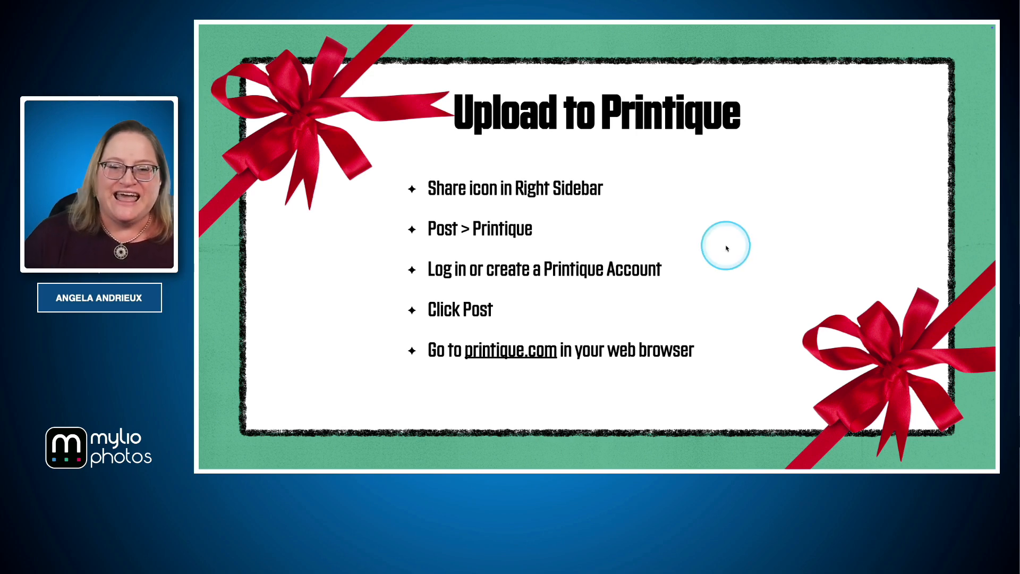
- Switch back to Mylio Photos, select every photo in the 03-Family Recipe Book album and start posting them to Printique
key(super+Tab)
click(726, 247)
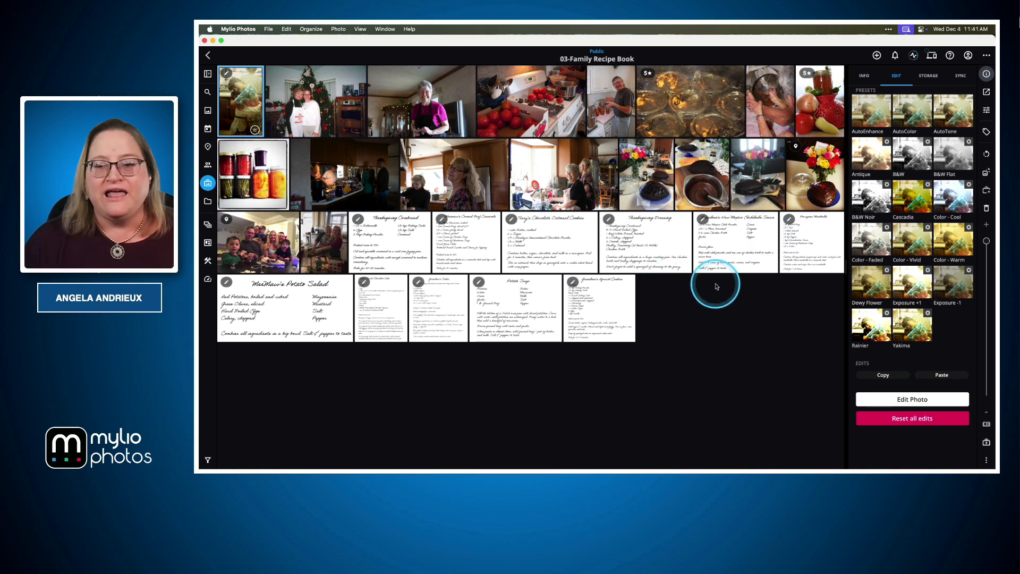
key(super+a)
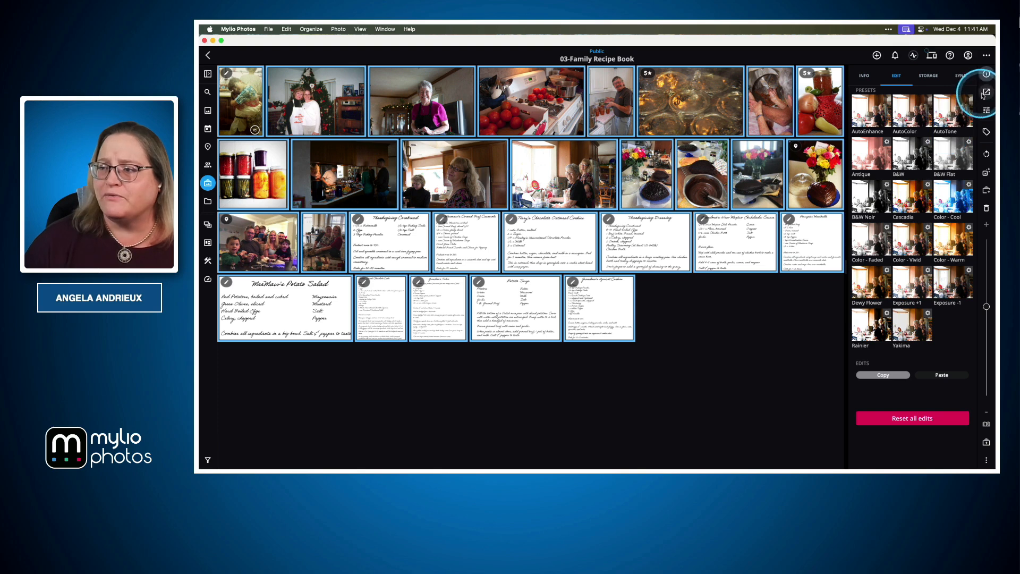
click(985, 94)
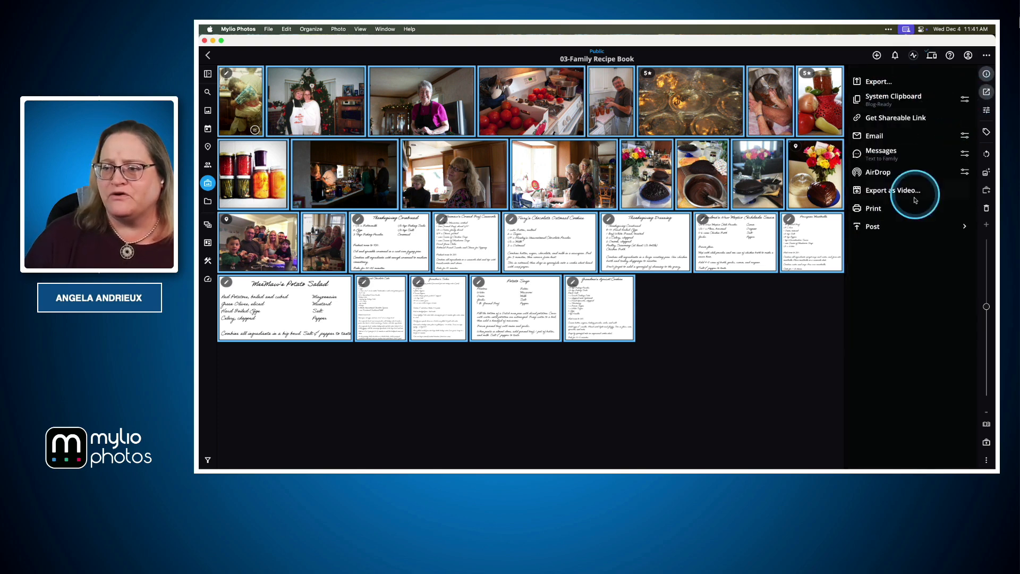
click(904, 231)
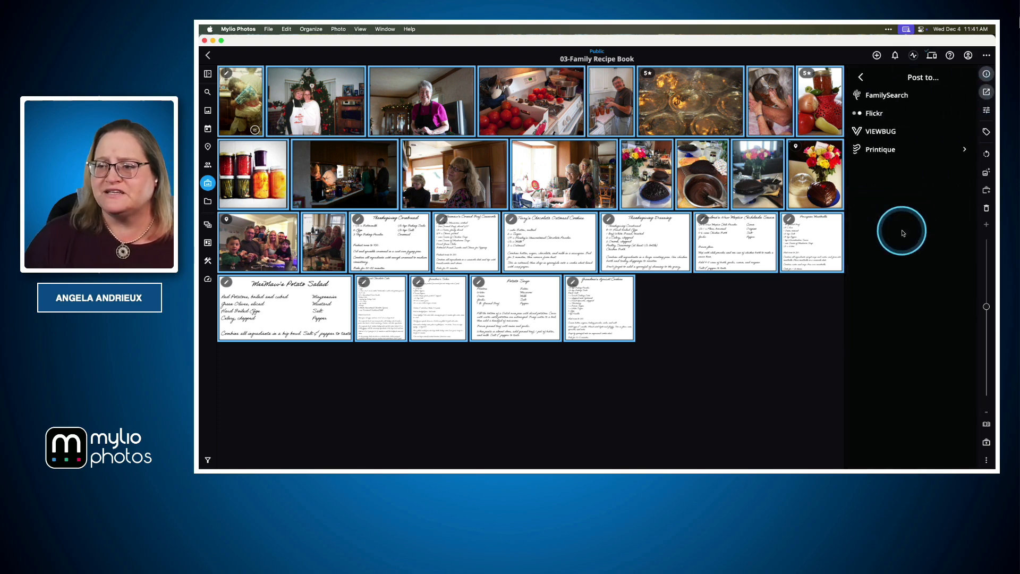
click(883, 151)
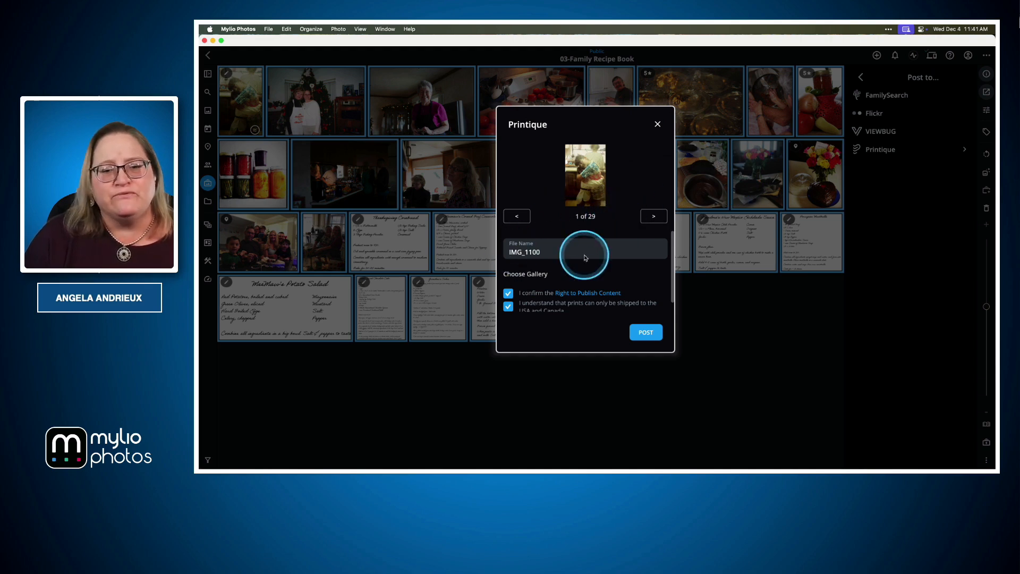
- Create a new Printique gallery named Family Recipe Book and post the selected photos to it
click(521, 275)
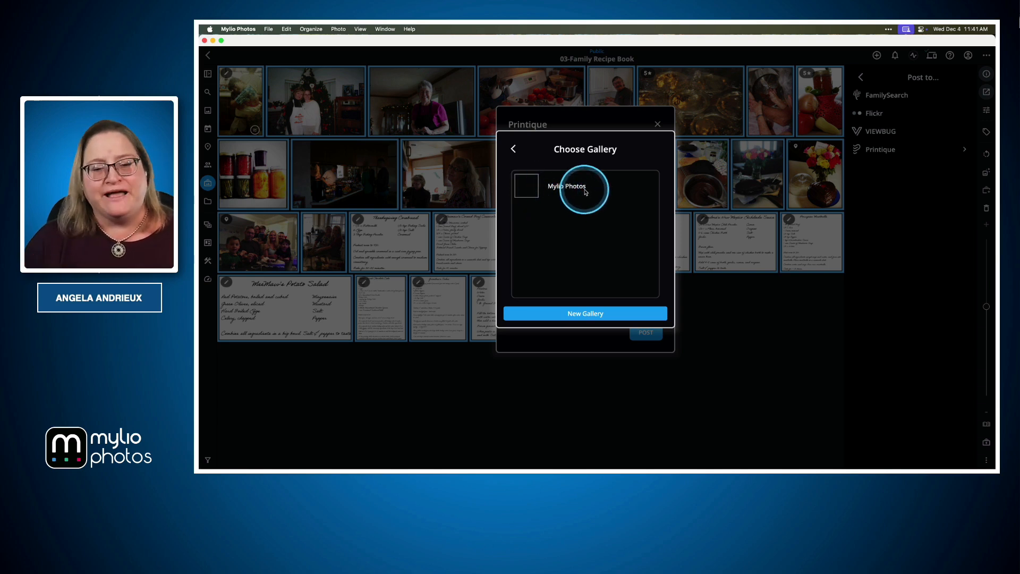
click(587, 314)
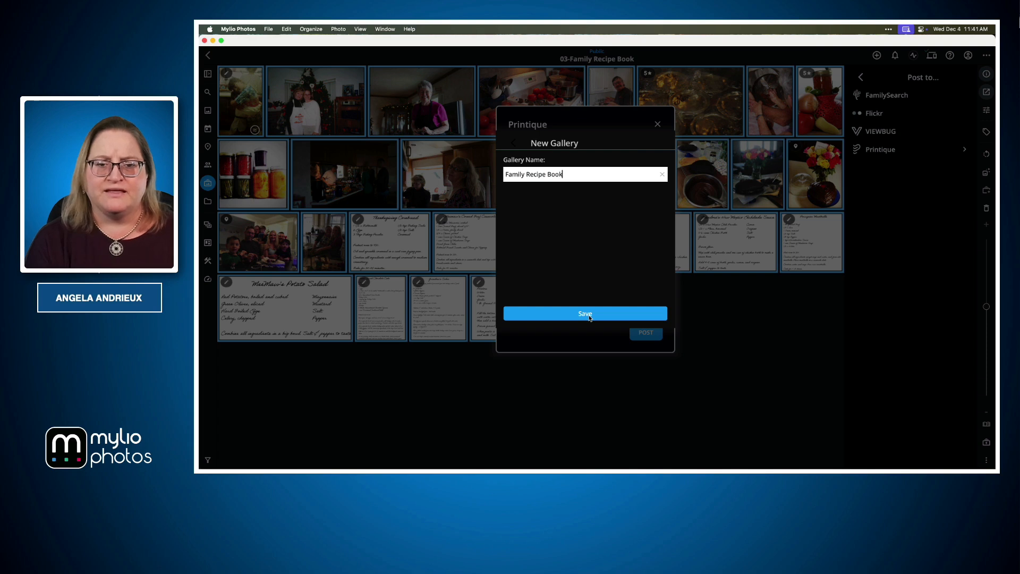
click(599, 313)
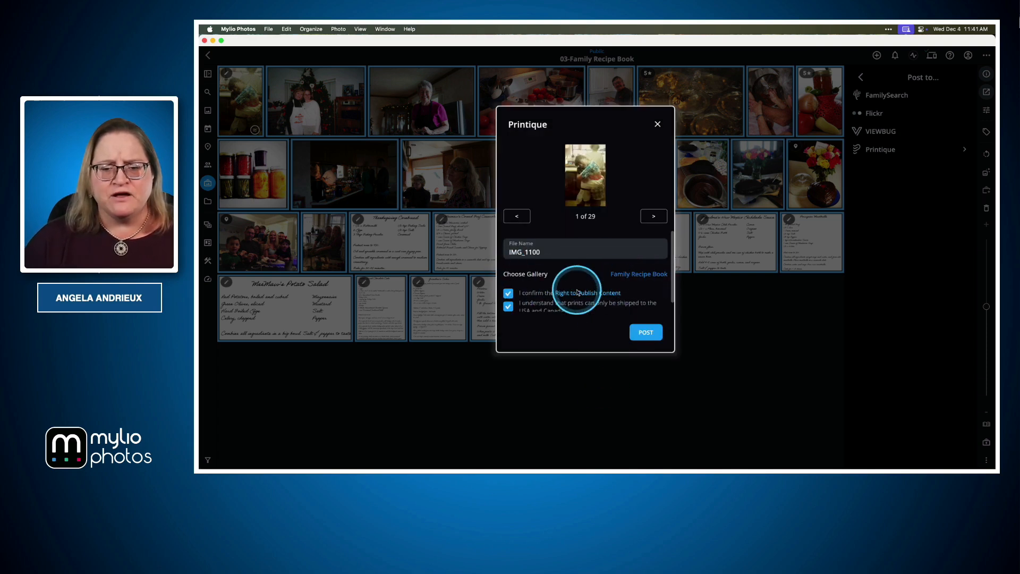
scroll(578, 292, down, 1)
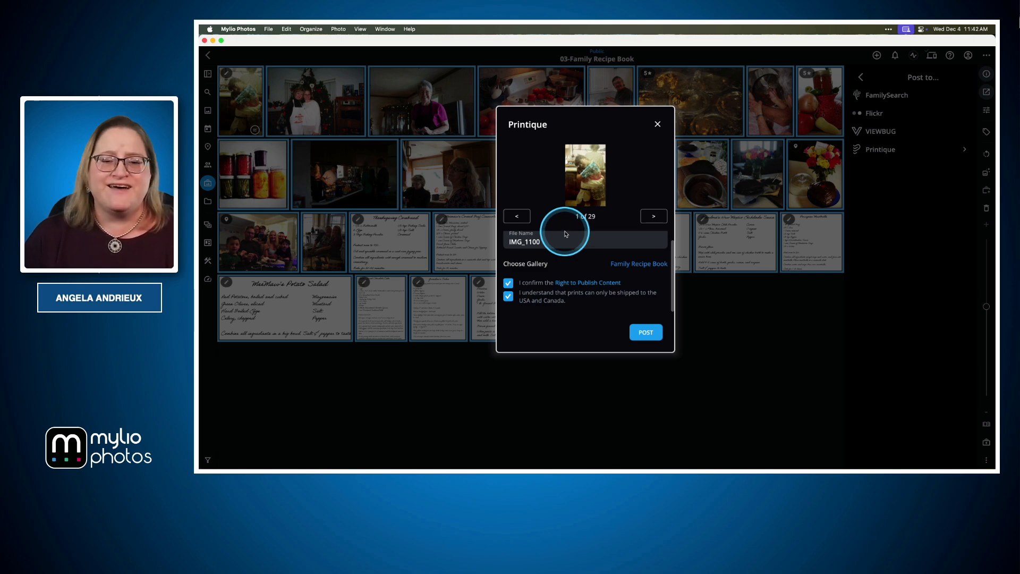
click(646, 332)
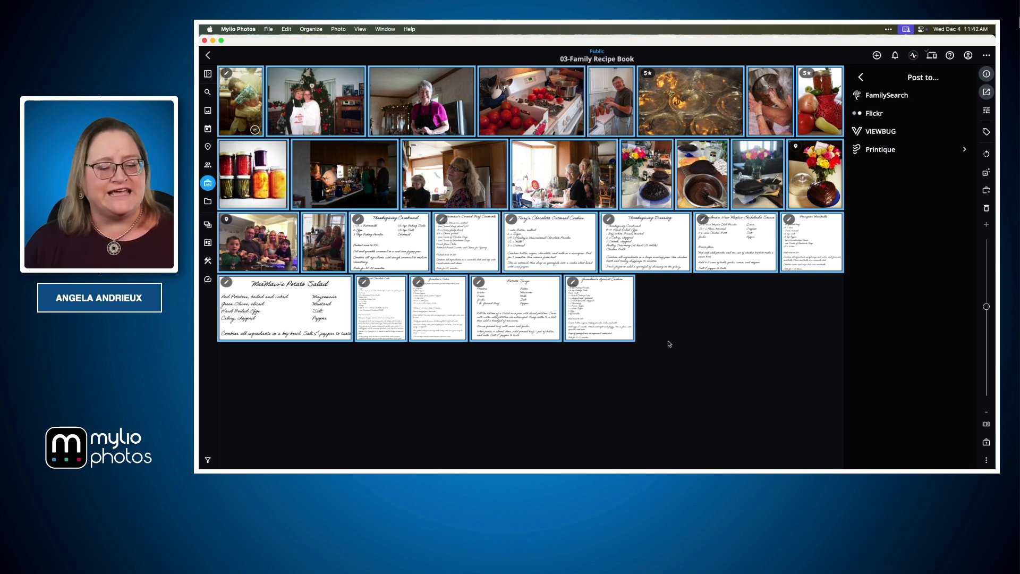
key(super+Tab)
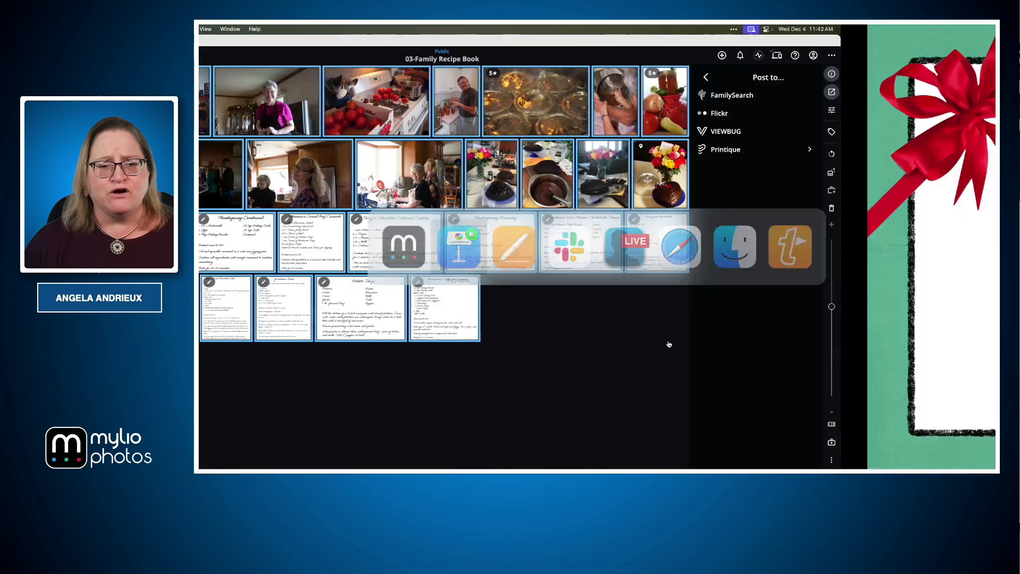
key(Right)
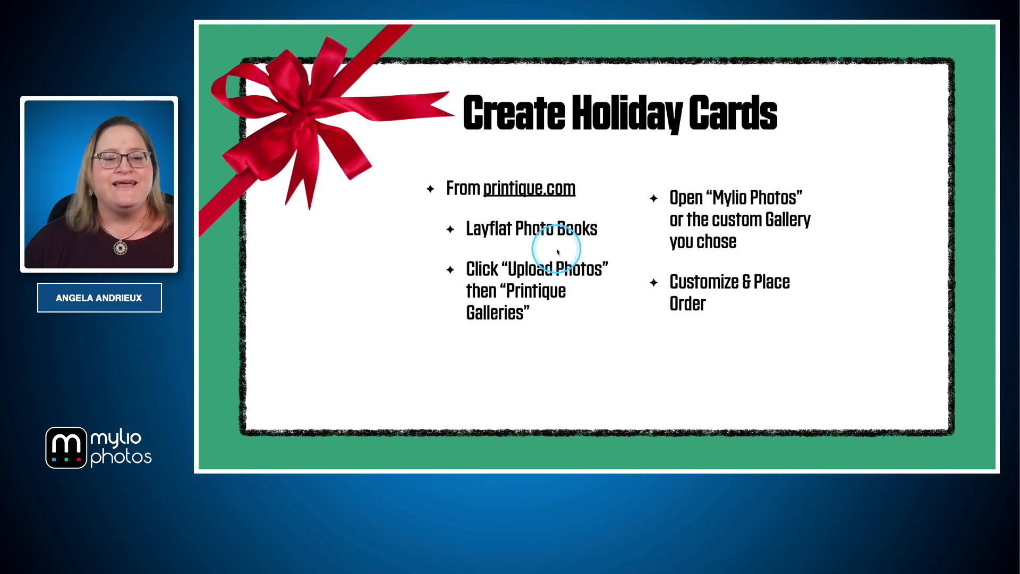
- Switch to Safari and open the Mini Books product from Printique's layflat photo books
key(super+Tab)
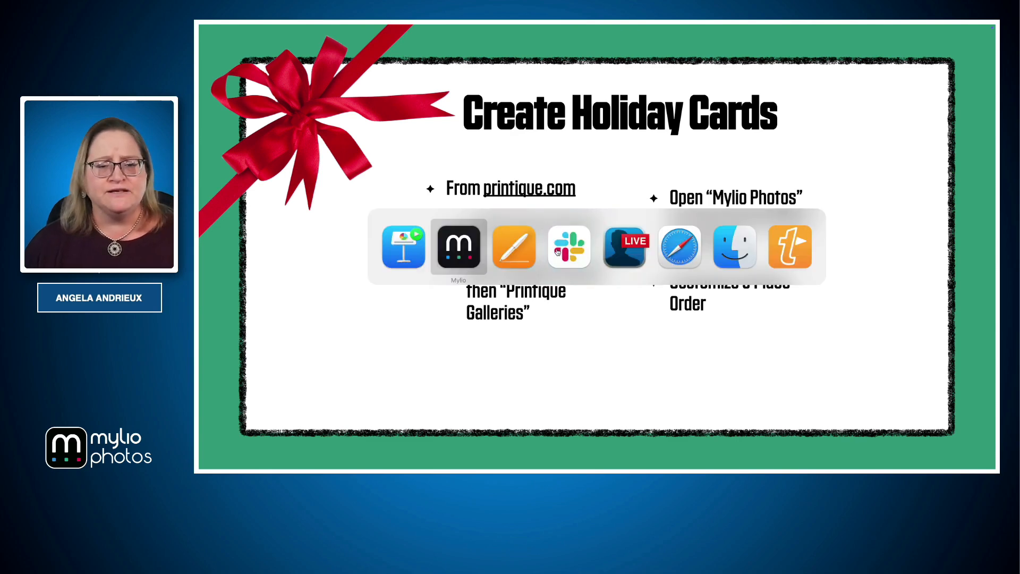
key(super+Tab)
key(super+Tab)
key(super+Tab)
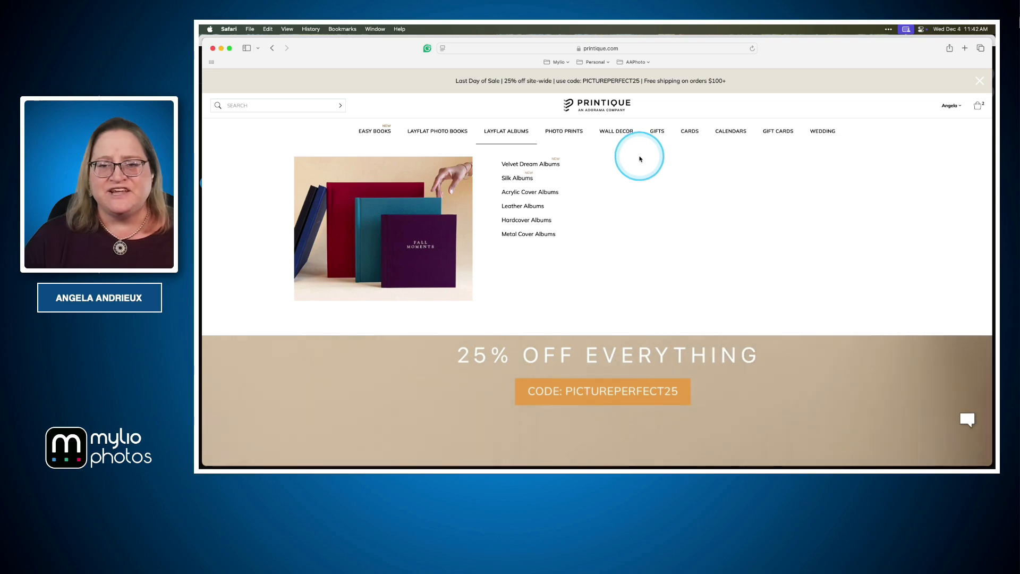
mouse_move(460, 137)
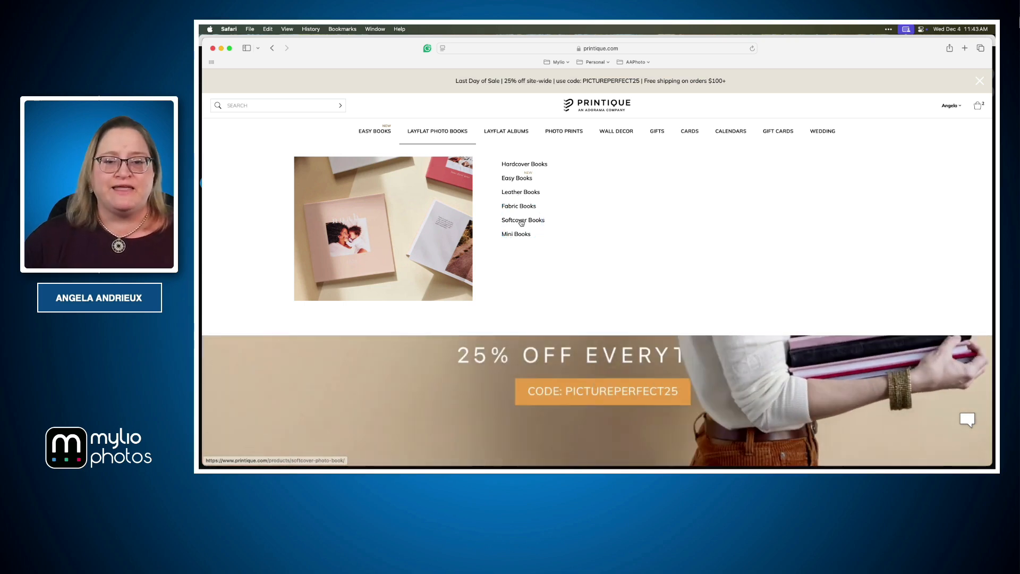
click(520, 235)
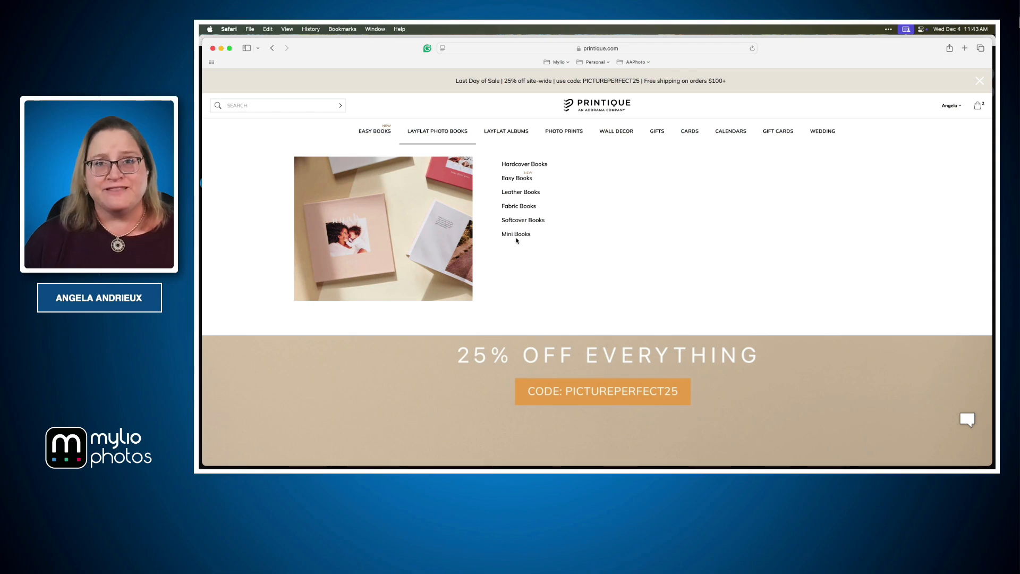
click(532, 234)
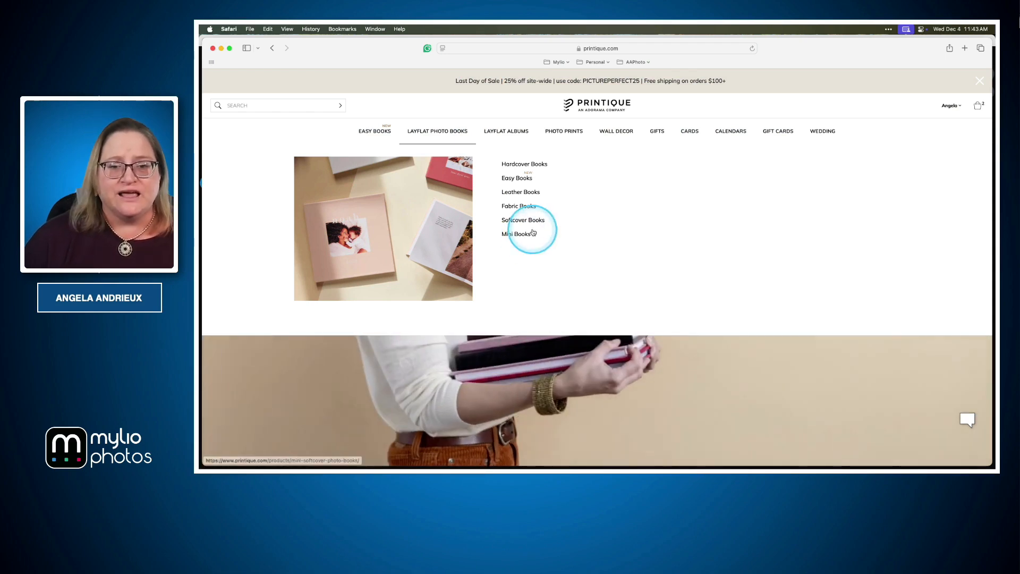
- Open the layflat Softcover Books product and start creating a square 8 x 8 in book with 20 pages
click(521, 223)
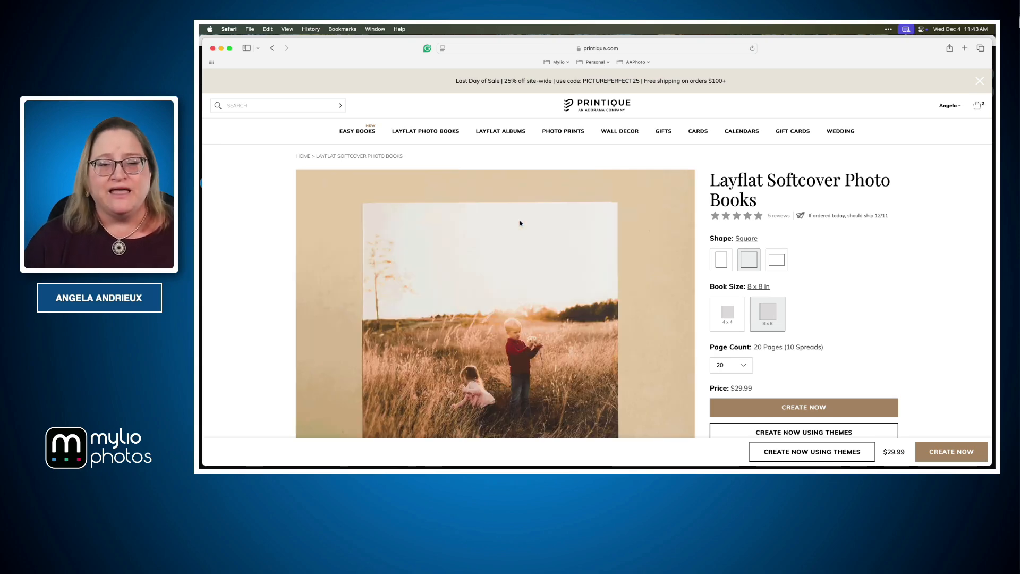
scroll(781, 234, down, 3)
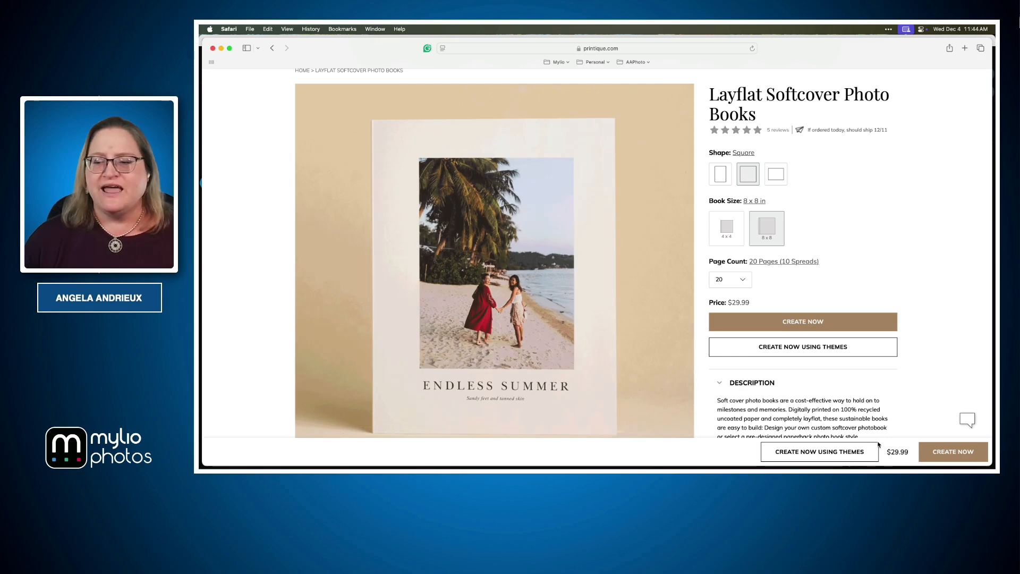
click(902, 452)
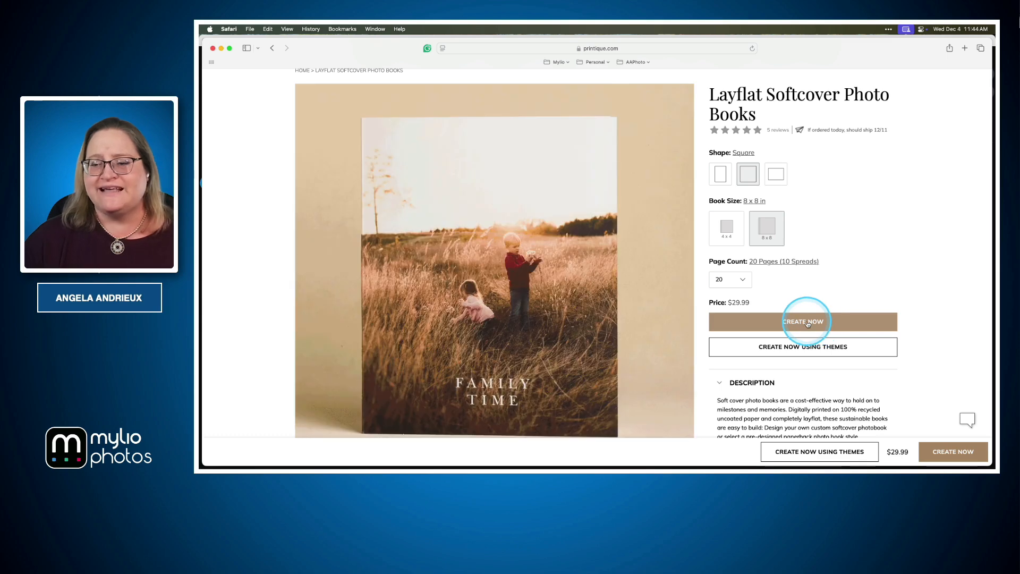
click(807, 322)
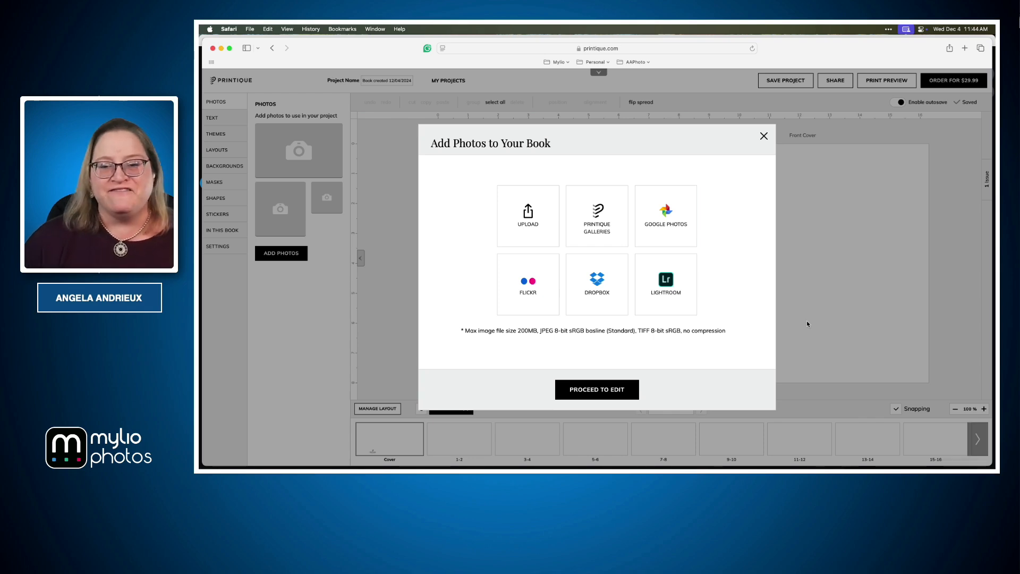
- Import all photos from the Family Recipe Book Printique gallery into the book and proceed to editing
click(598, 215)
mouse_move(457, 307)
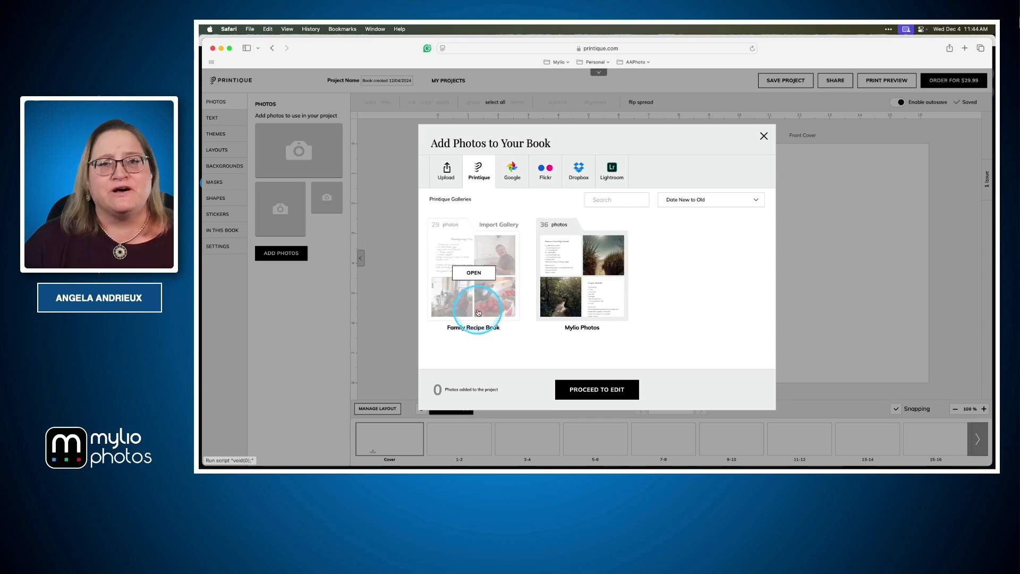
click(479, 305)
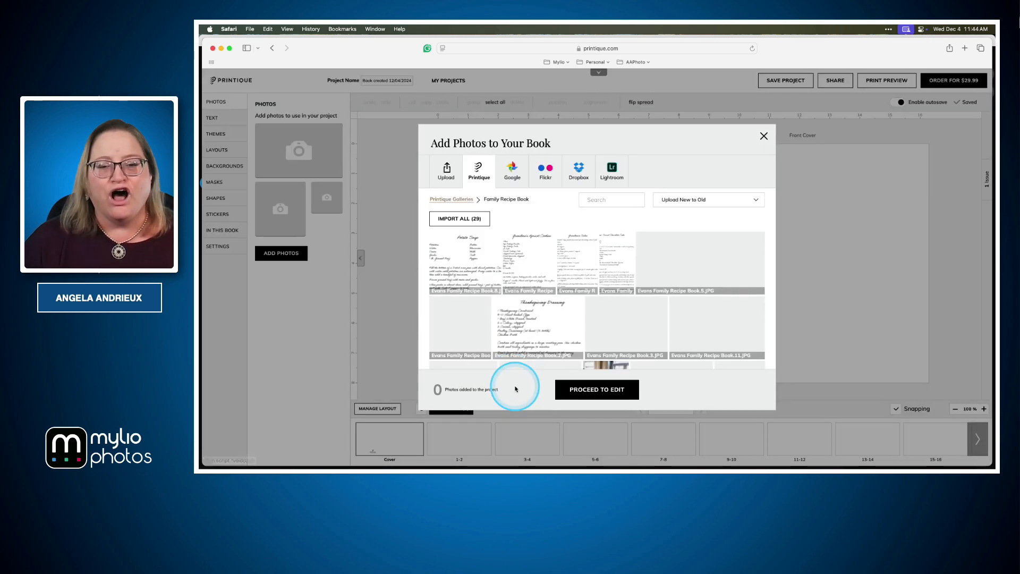
click(461, 219)
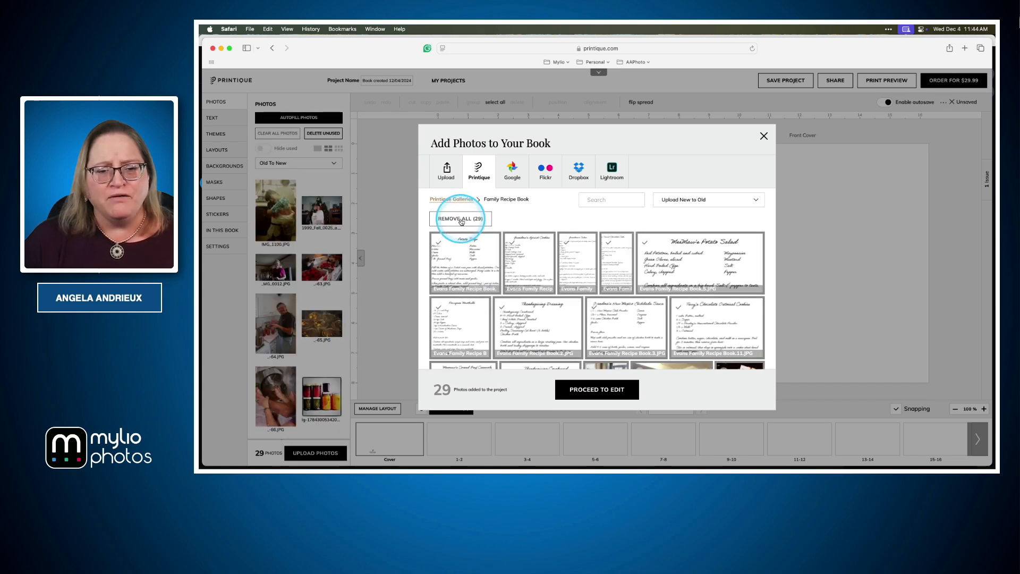
click(608, 391)
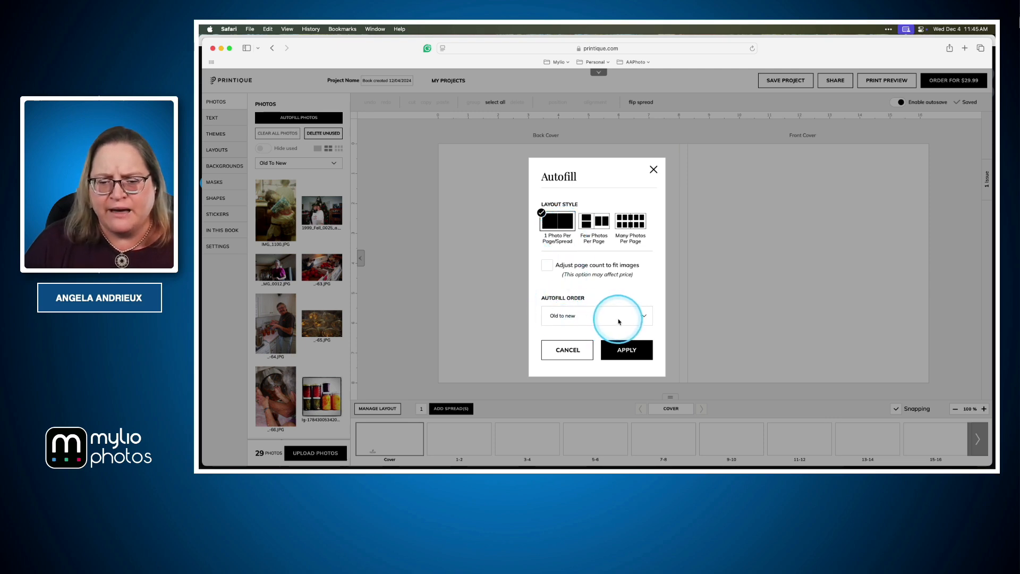
click(636, 314)
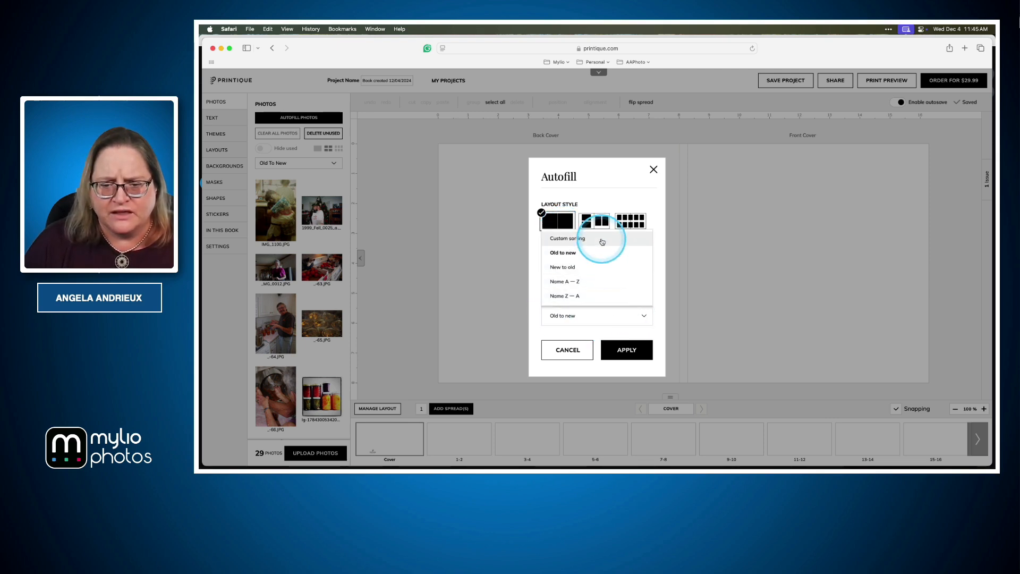
click(539, 277)
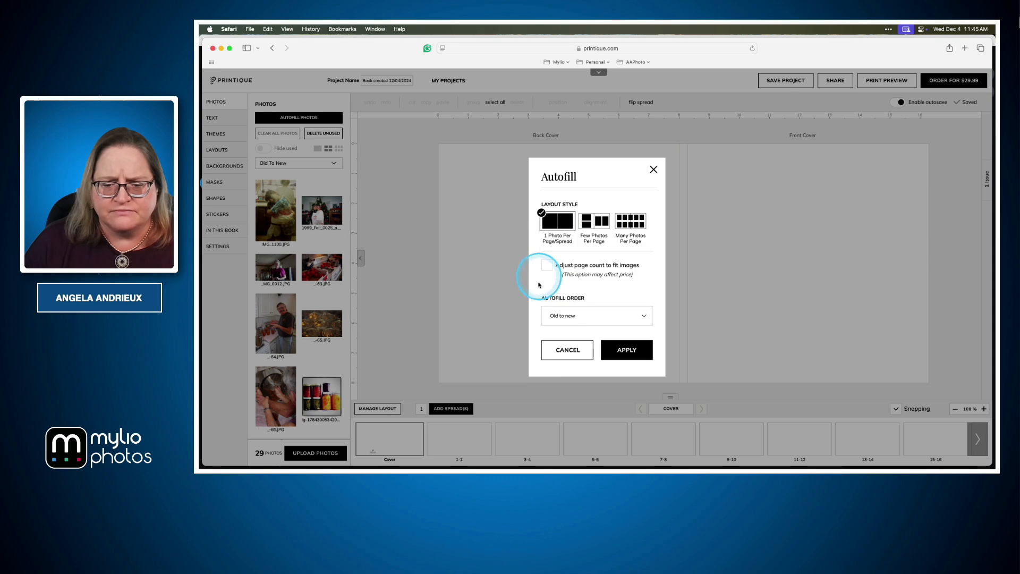
click(567, 350)
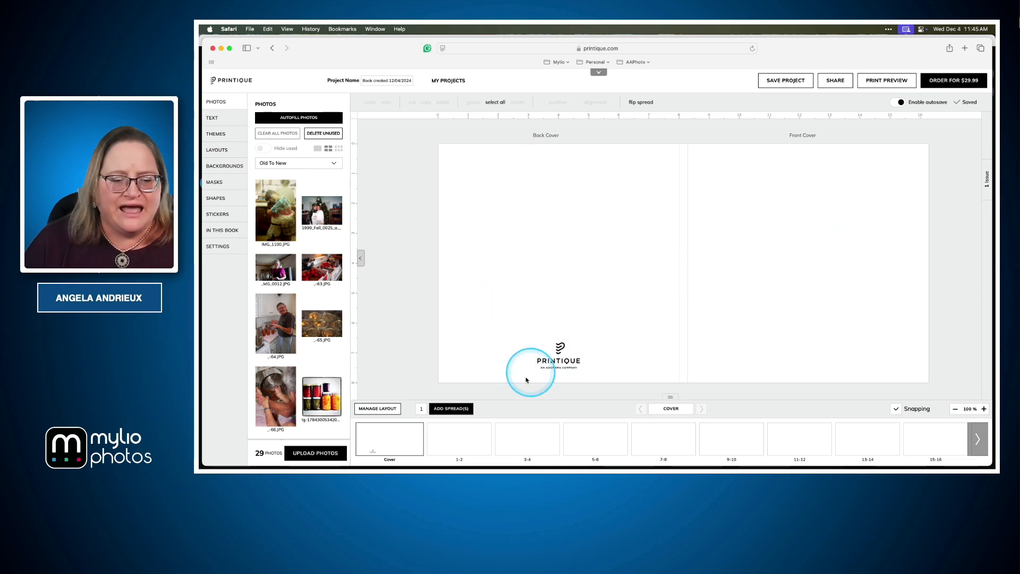
- Place the Grandma's Salsa recipe on the left page of spread 1-2 and fit it to the page
click(455, 441)
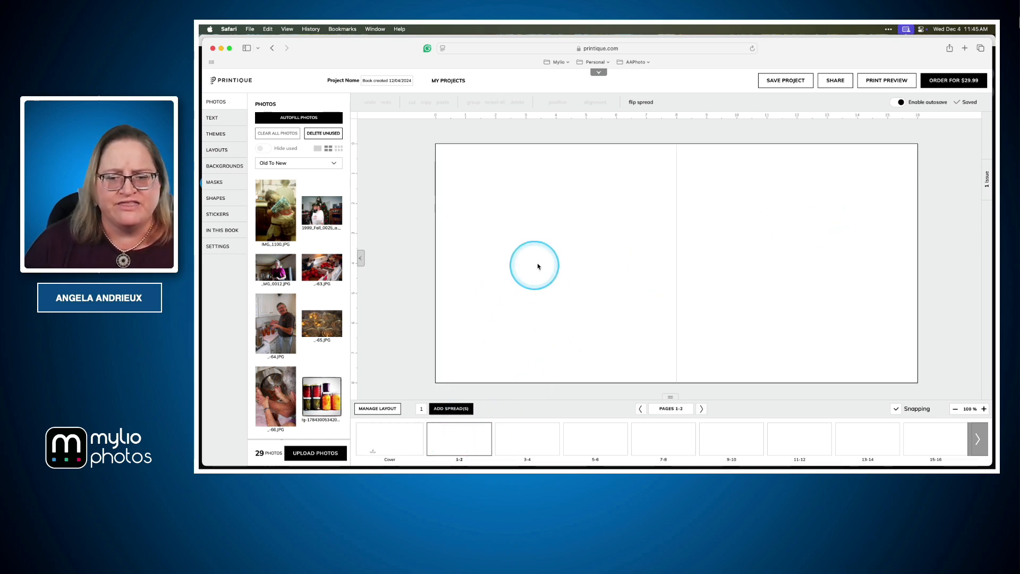
scroll(298, 242, down, 5)
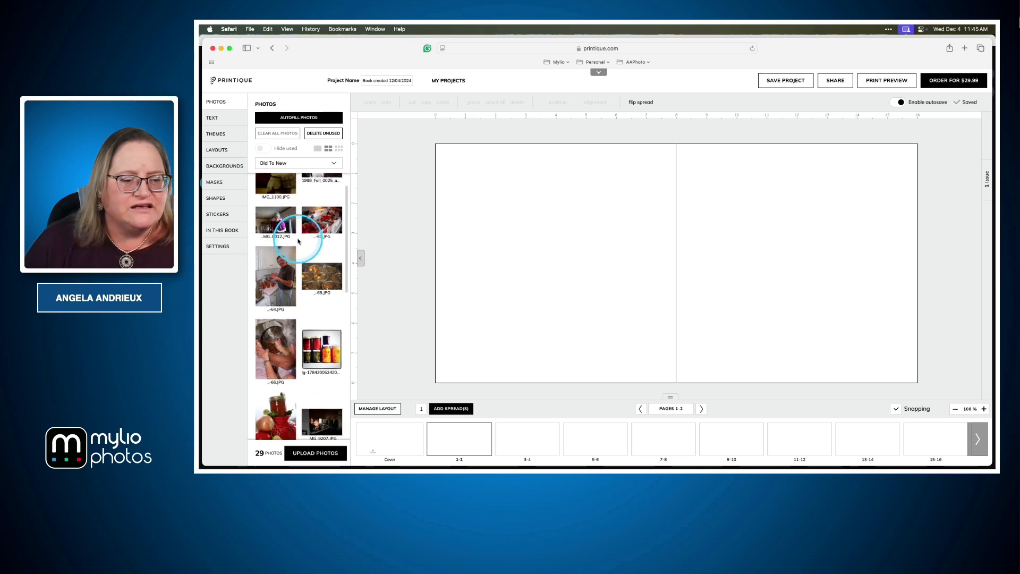
scroll(298, 242, down, 10)
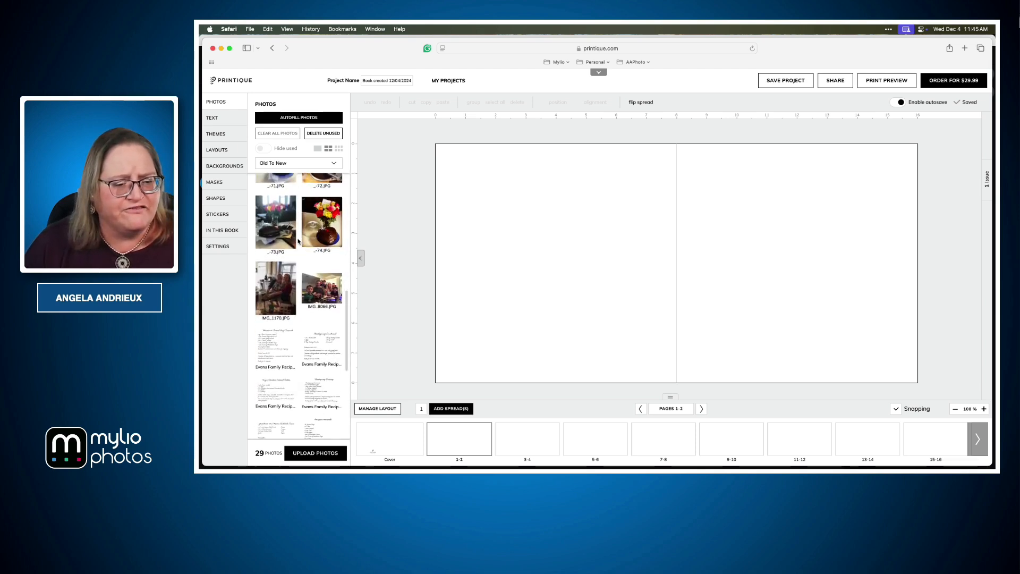
scroll(298, 242, down, 1)
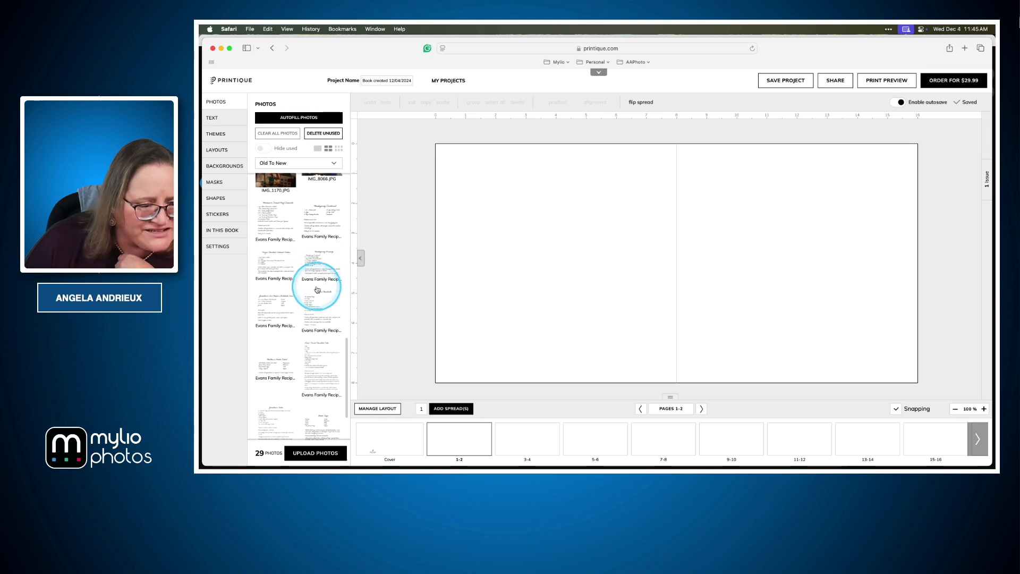
scroll(313, 250, down, 1)
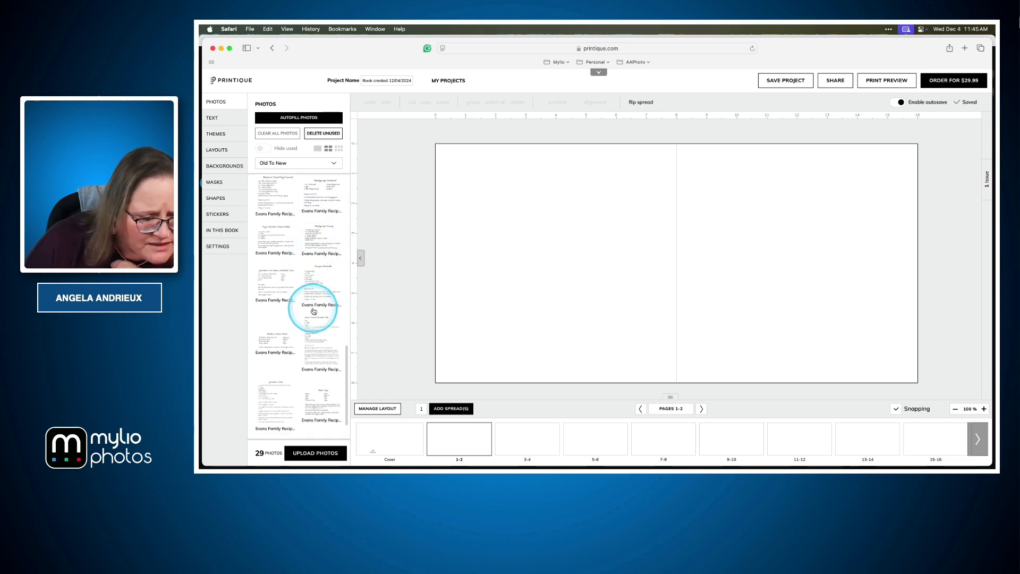
scroll(304, 292, down, 2)
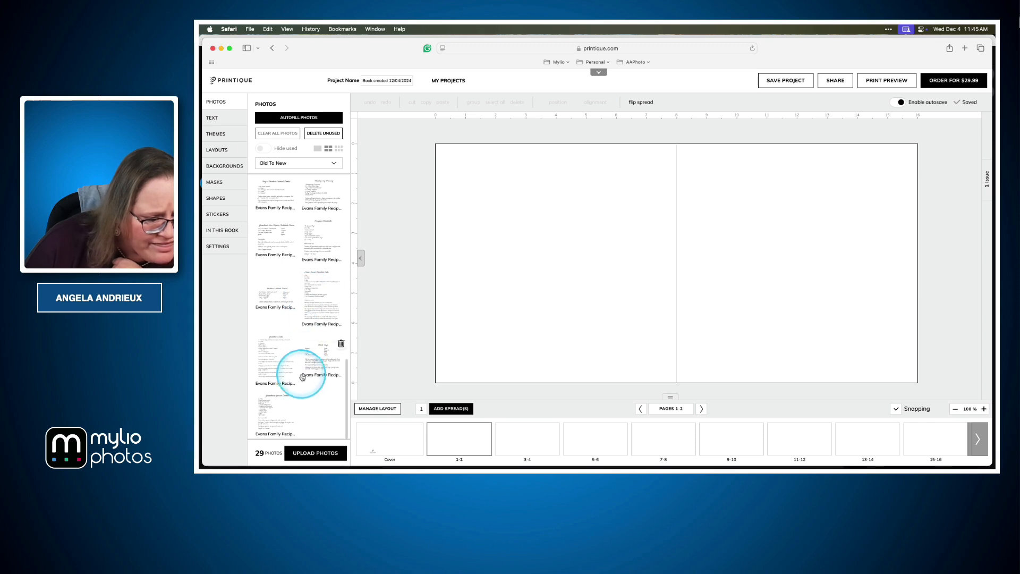
drag(278, 353, 558, 256)
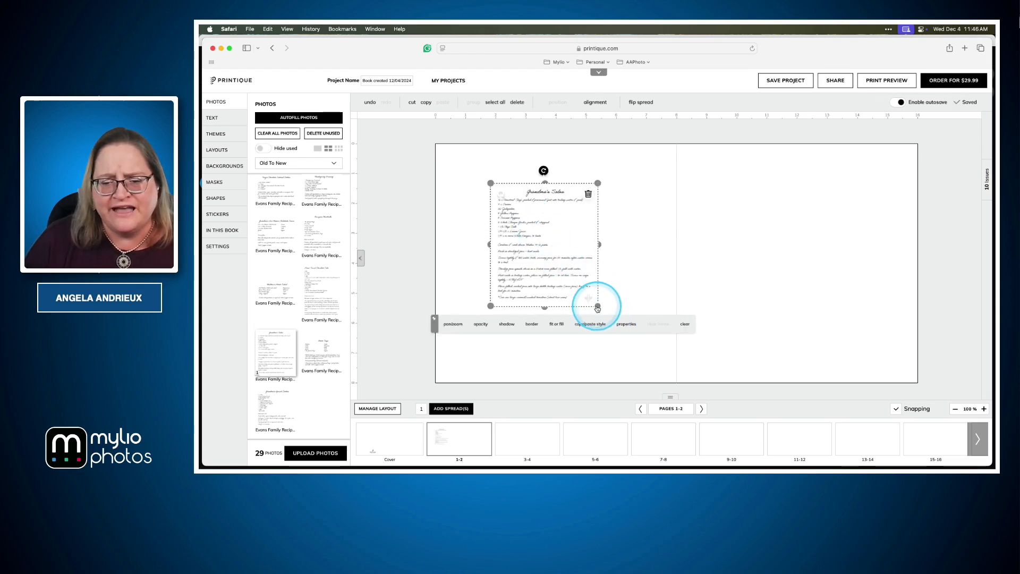
click(556, 327)
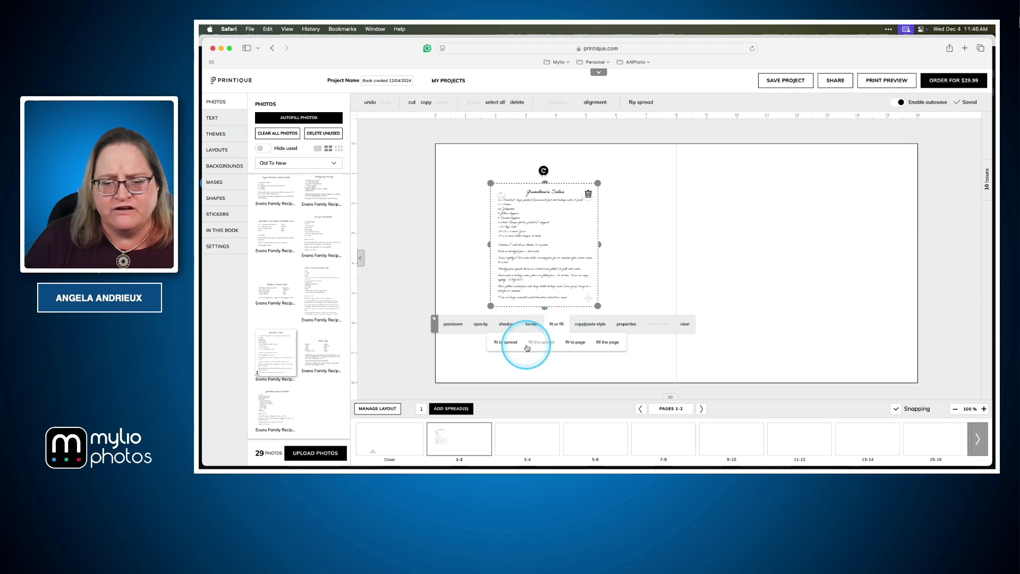
click(580, 343)
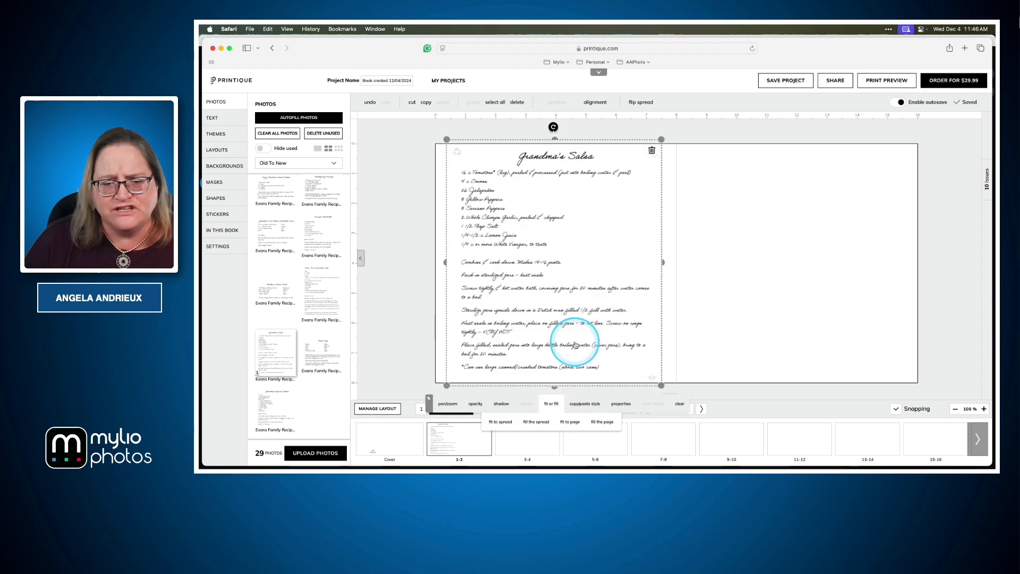
click(691, 290)
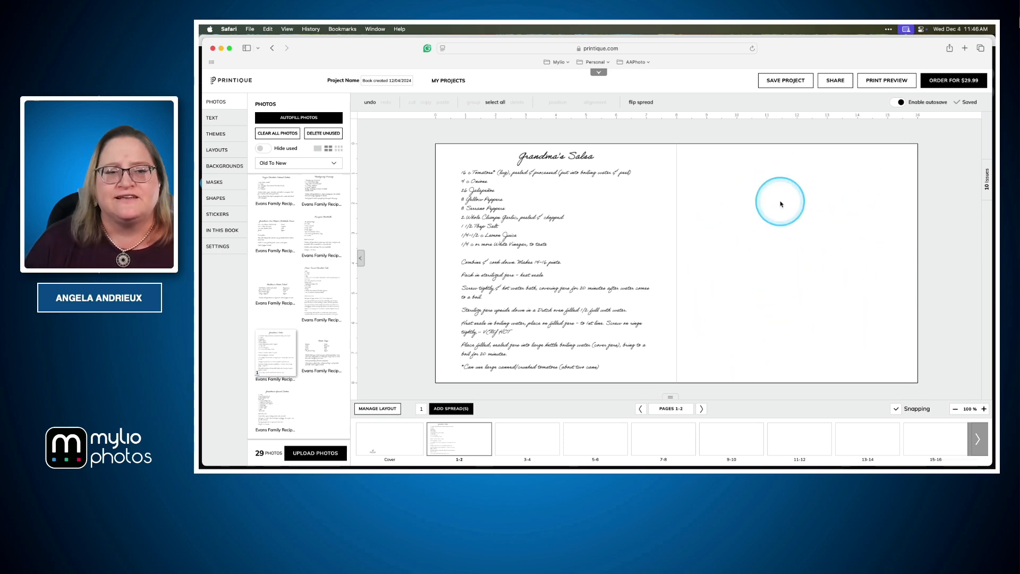
- Place the photo of the man with salsa jars and the tomato photo side by side on the page facing the salsa recipe
scroll(295, 274, up, 10)
scroll(295, 282, up, 5)
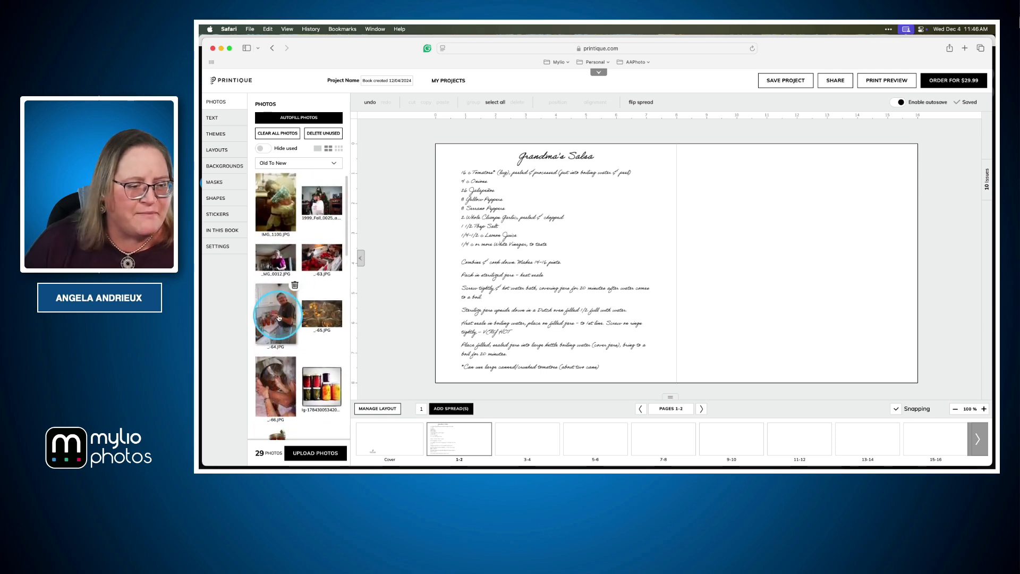
drag(277, 313, 734, 234)
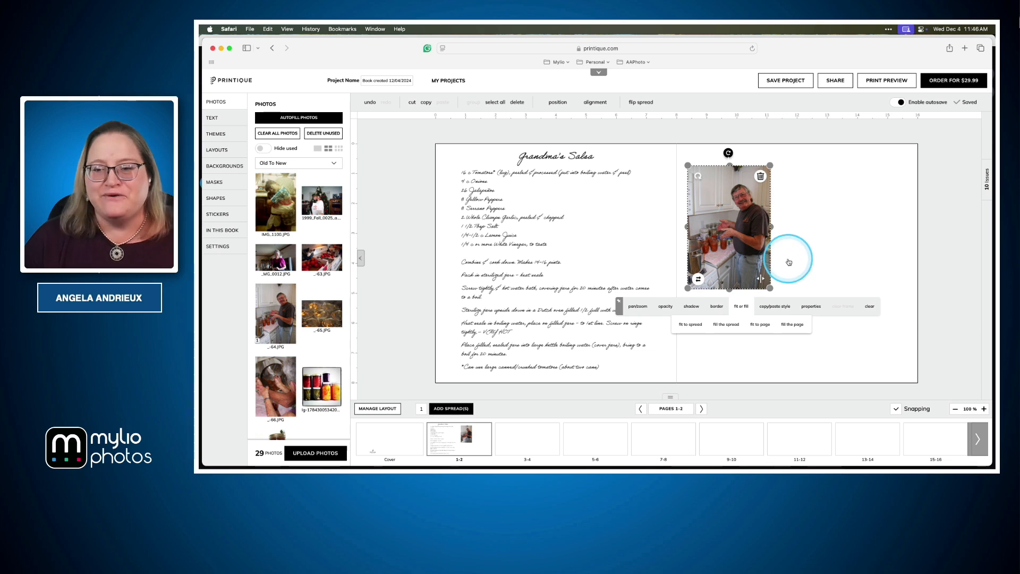
drag(727, 229, 731, 224)
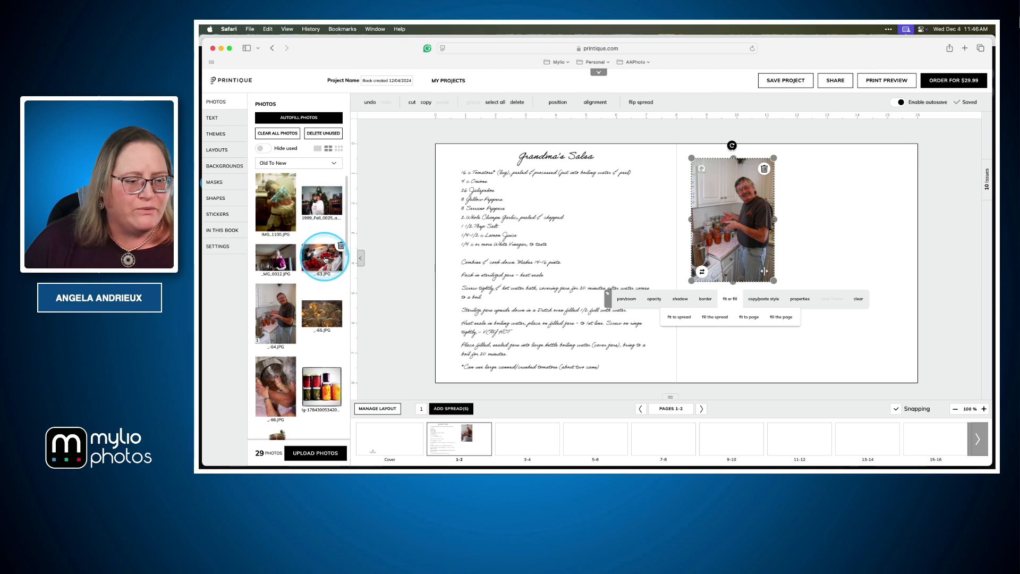
drag(322, 260, 848, 261)
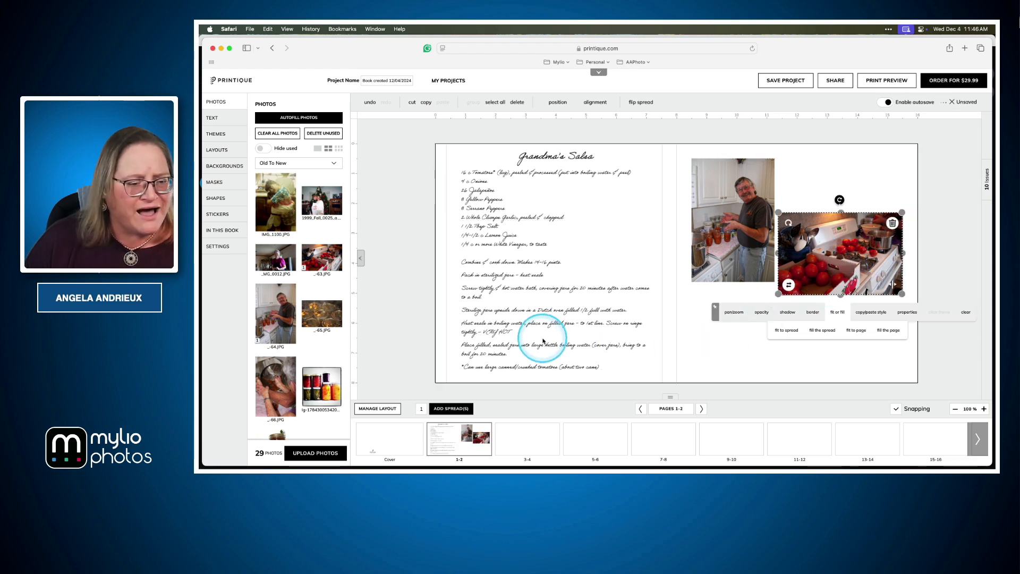
- Add the photo of the woman working over a pot, shrink it and align it beneath the photo of the man with jars
scroll(318, 257, down, 4)
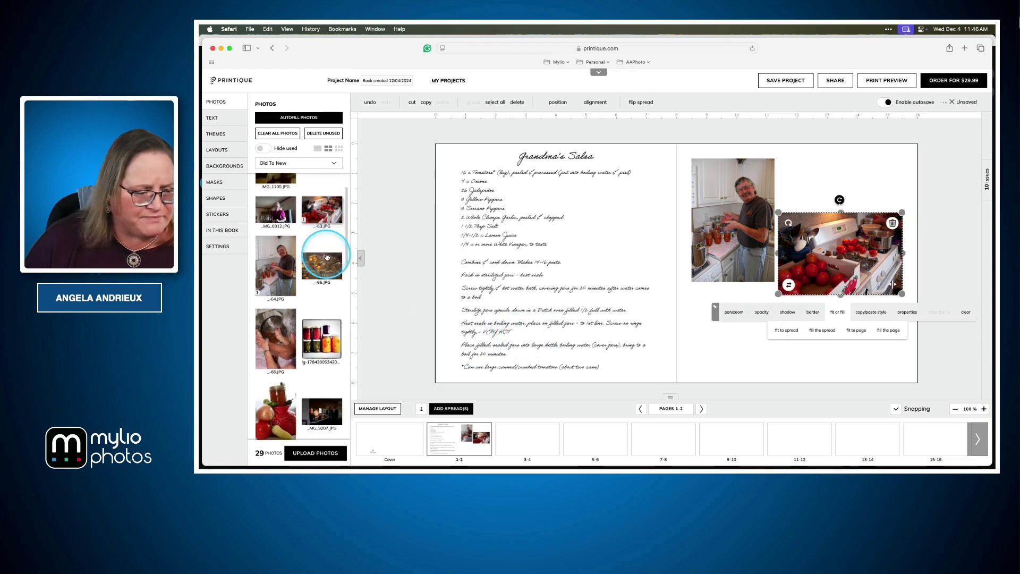
drag(261, 296, 729, 322)
drag(766, 262, 772, 304)
drag(716, 352, 754, 334)
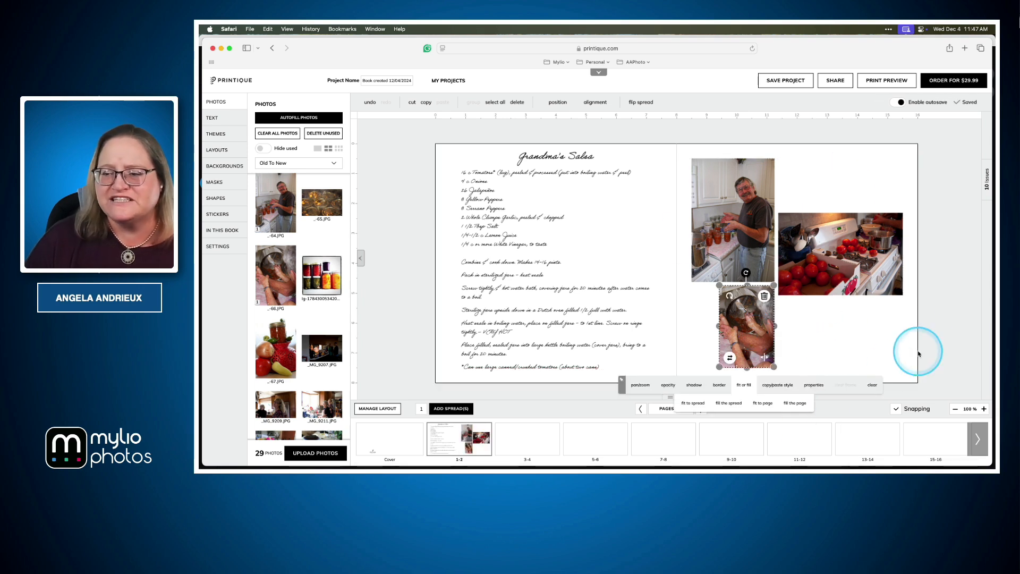
click(936, 340)
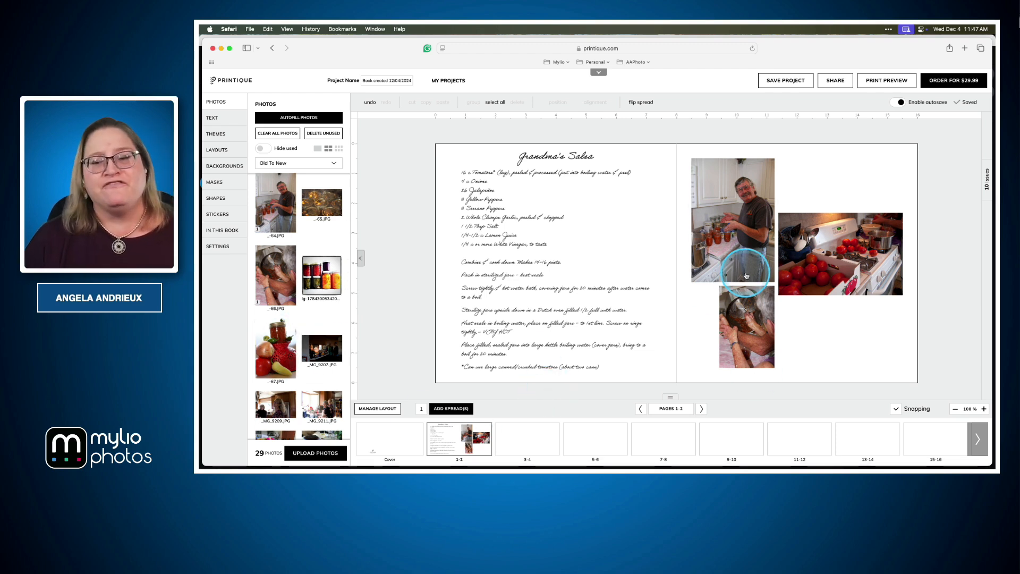
- Open the spread for pages 3-4 and find the recipe images among the imported photos
click(527, 436)
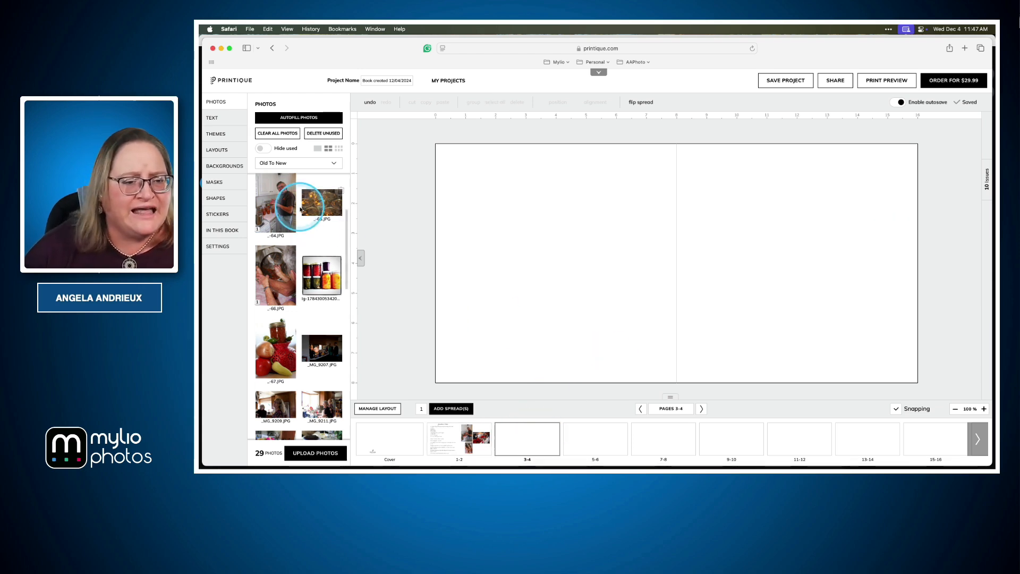
scroll(316, 261, down, 10)
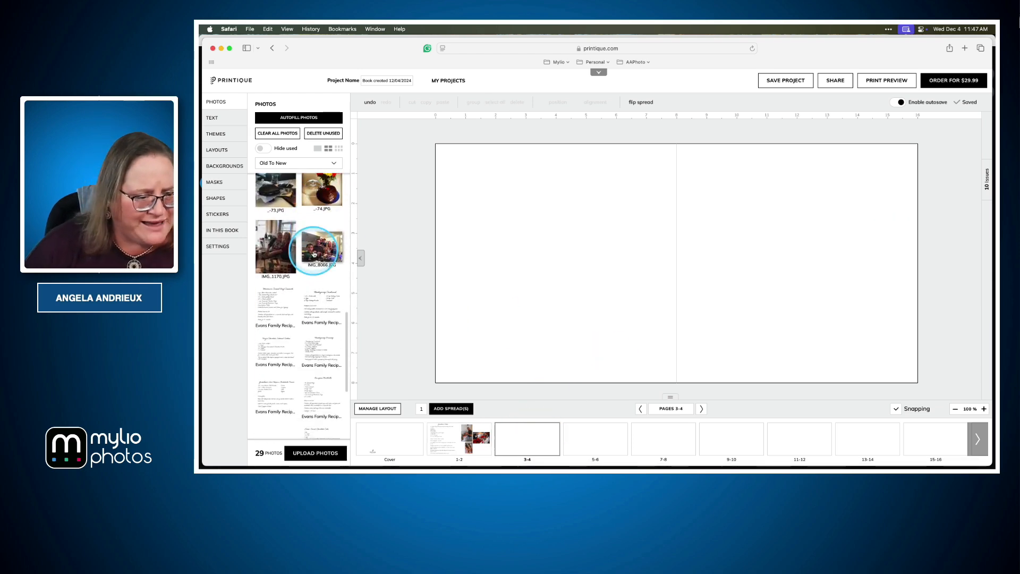
- Switch to Mylio Photos, enlarge the 03-Family Recipe Book thumbnails to read the recipe titles, and return to Safari
key(super+Tab)
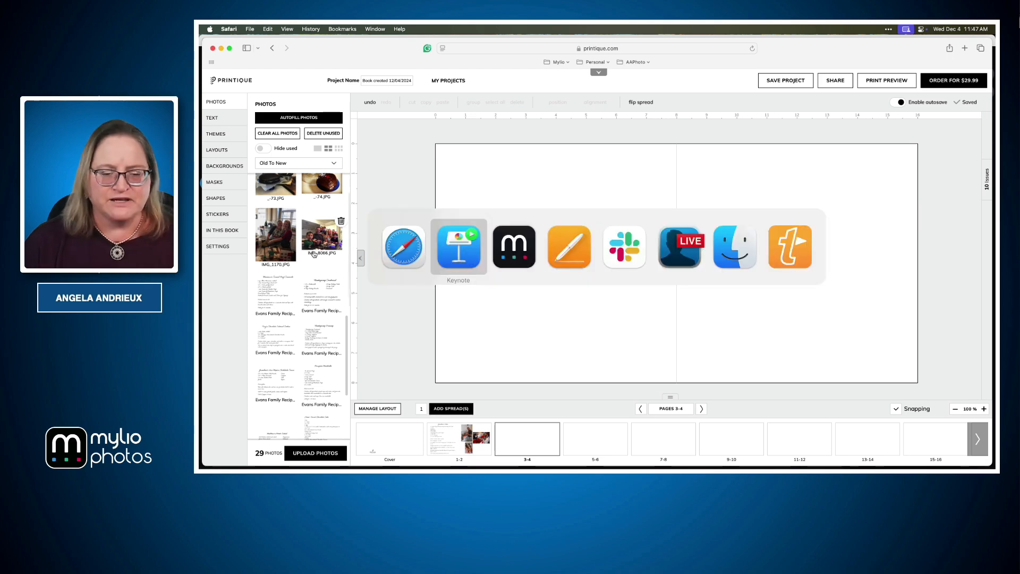
key(super+Tab)
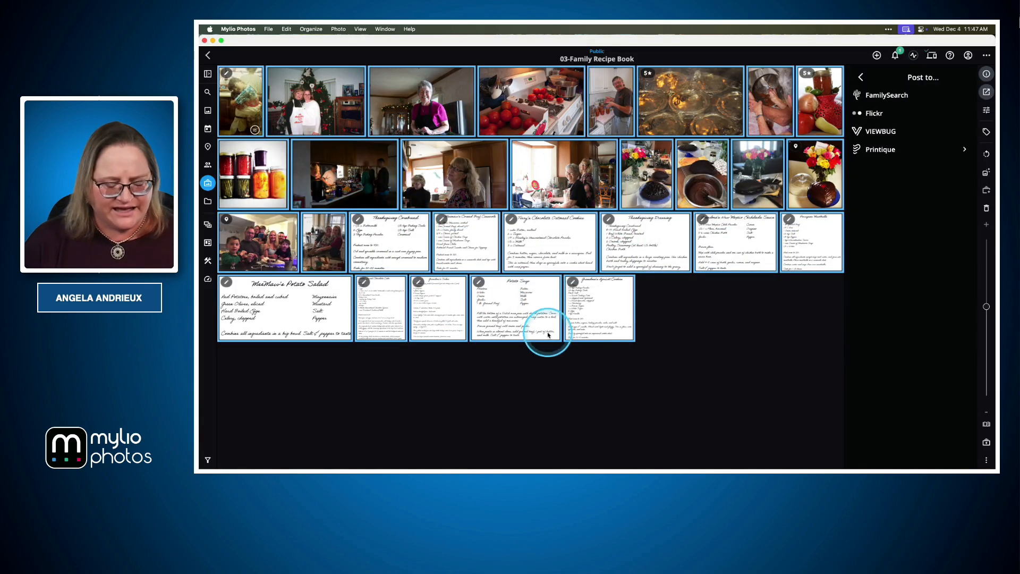
click(987, 299)
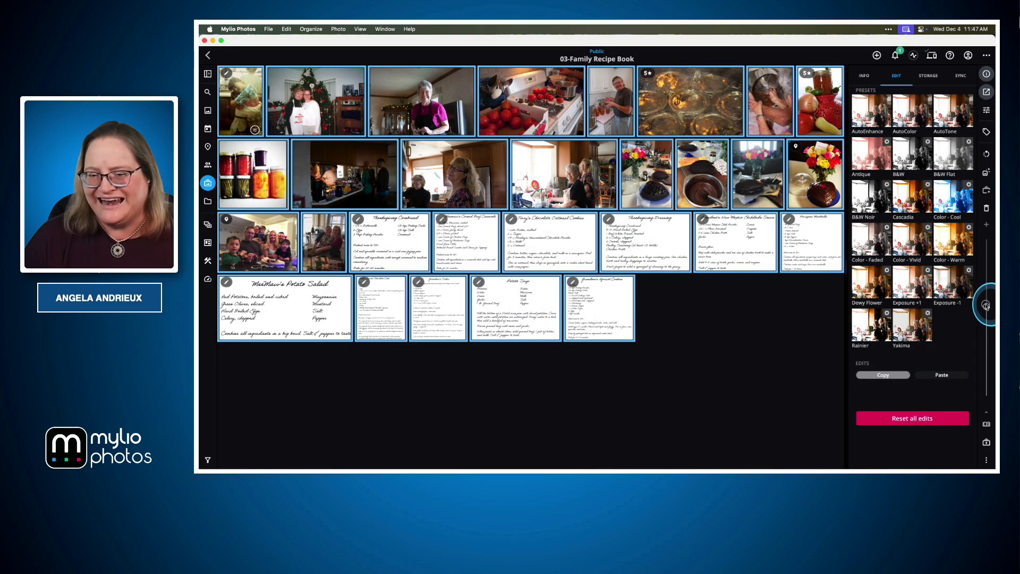
drag(987, 291, 987, 268)
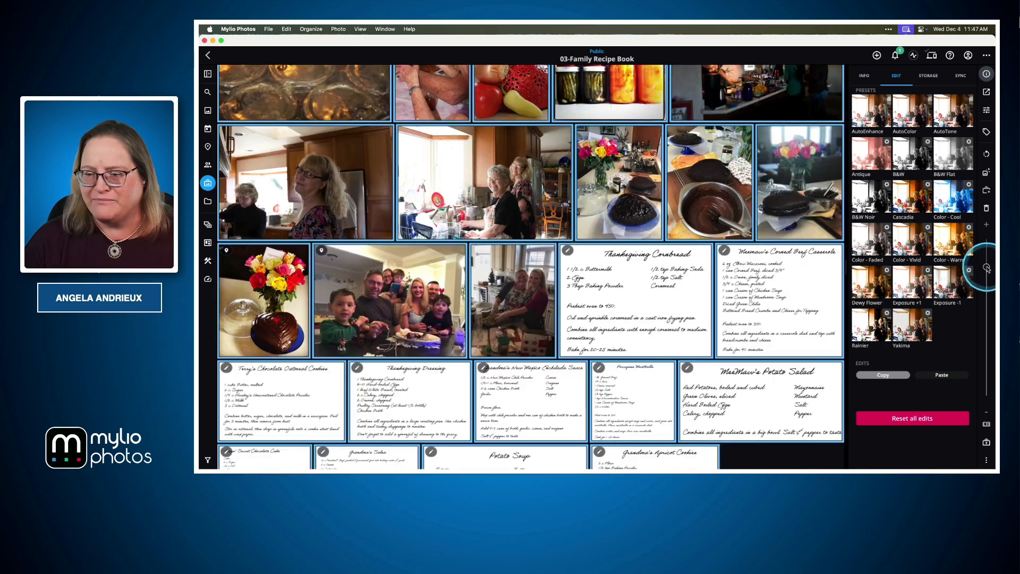
scroll(635, 309, down, 3)
scroll(635, 309, down, 2)
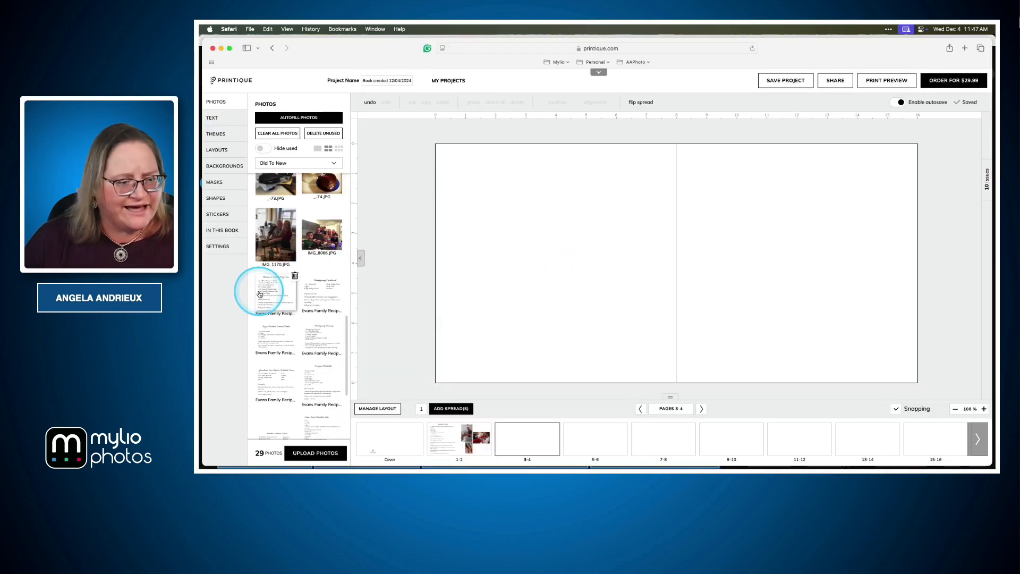
- Place the Meemaw's Corned Beef Casserole recipe on page 3 and fit it to the page
drag(270, 293, 585, 258)
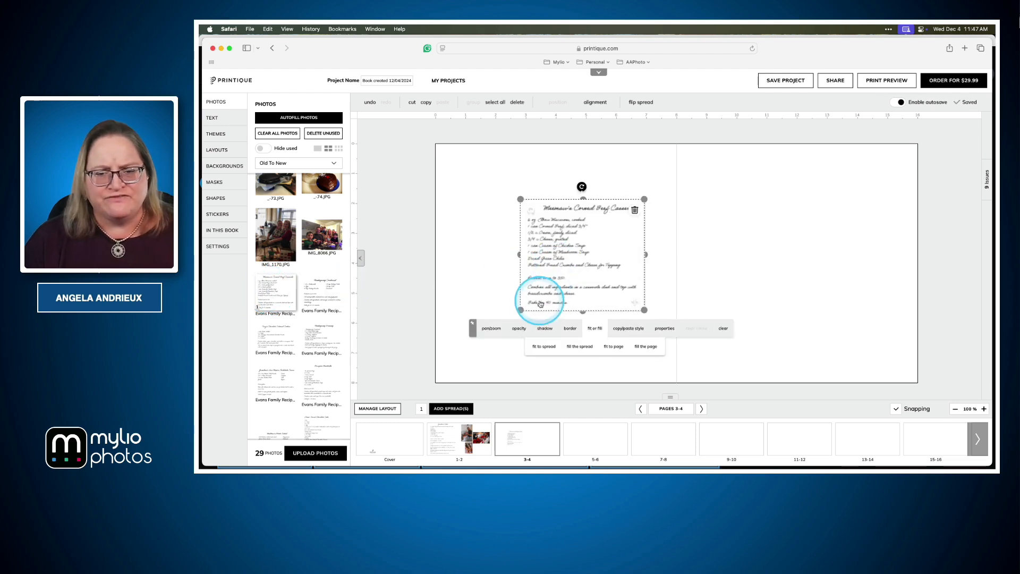
drag(521, 311, 484, 343)
click(551, 381)
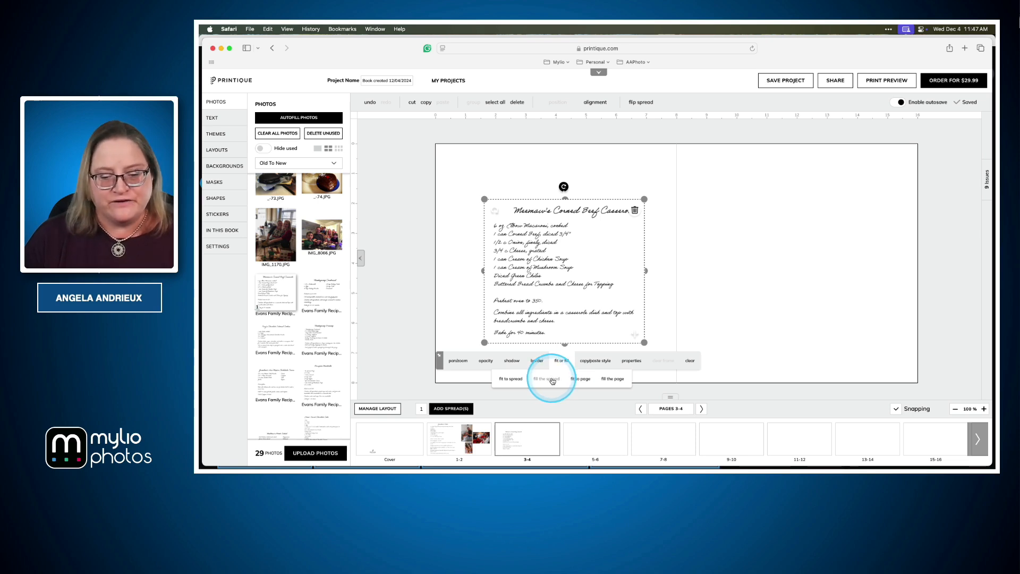
click(553, 380)
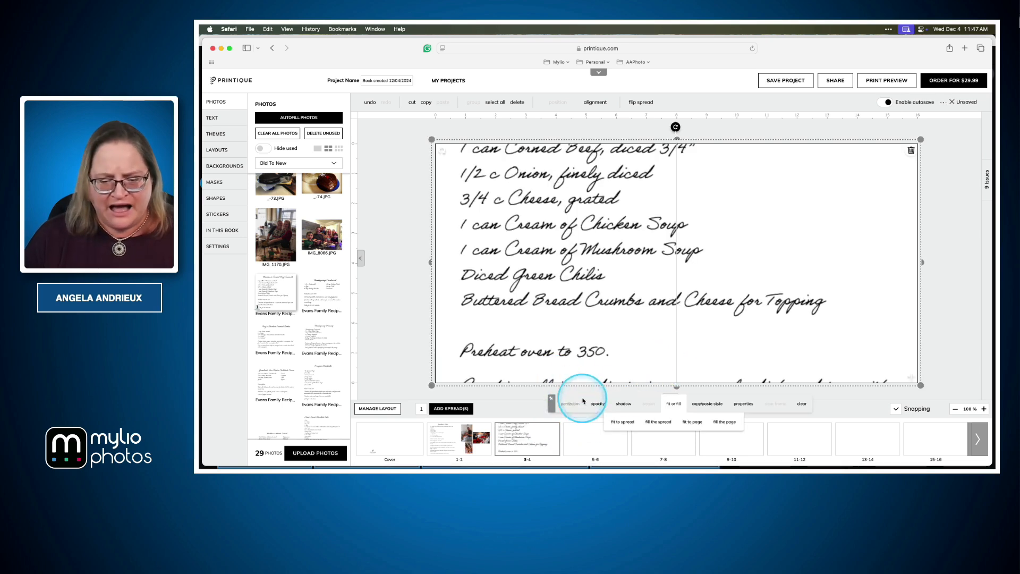
click(692, 422)
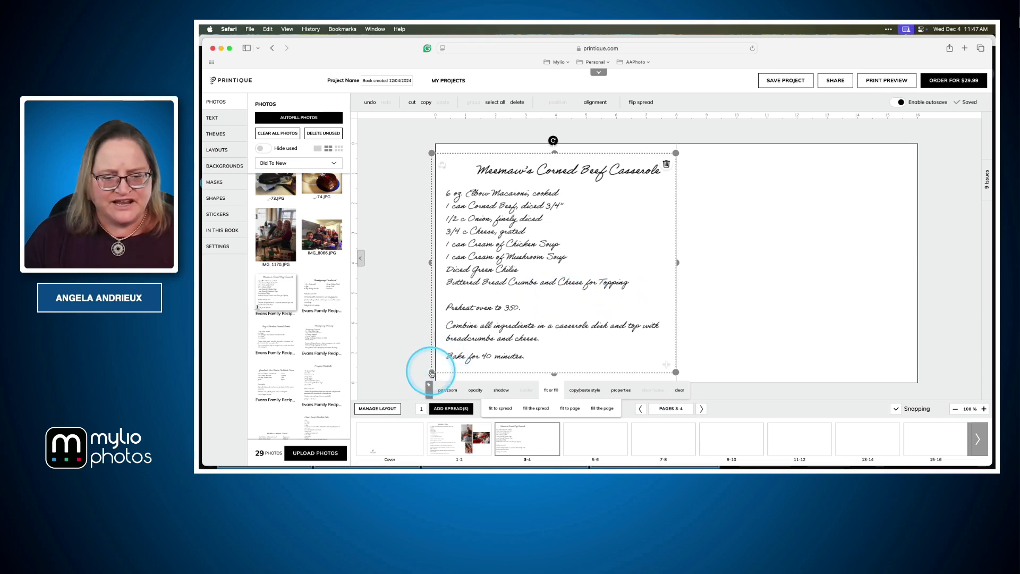
drag(431, 373, 445, 366)
click(507, 328)
click(558, 333)
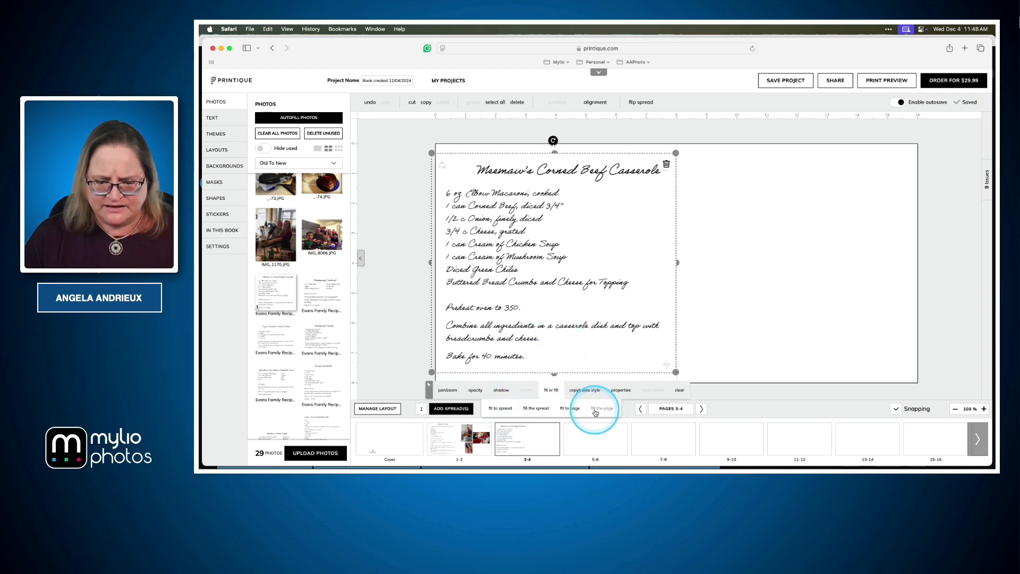
click(572, 410)
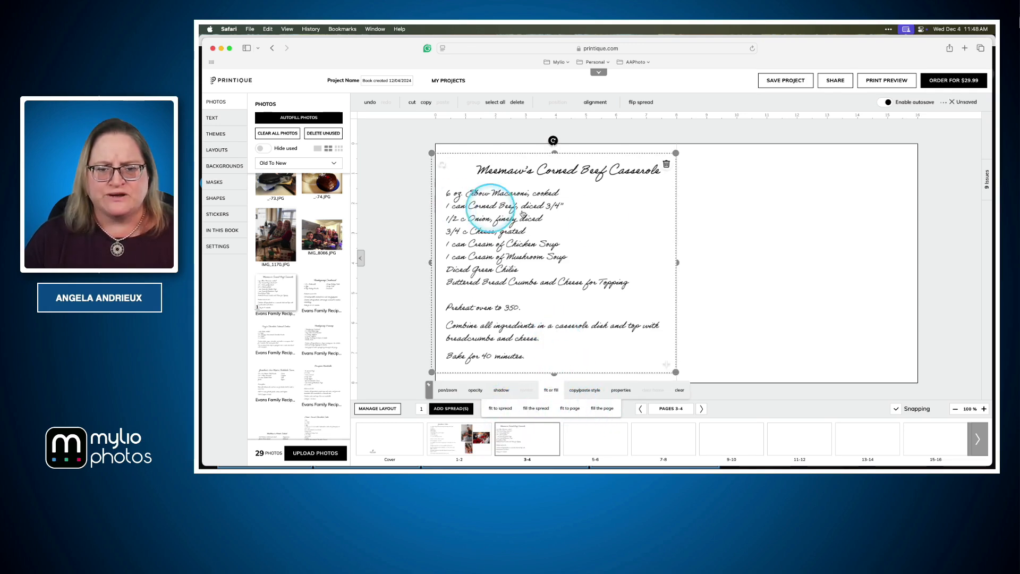
click(755, 256)
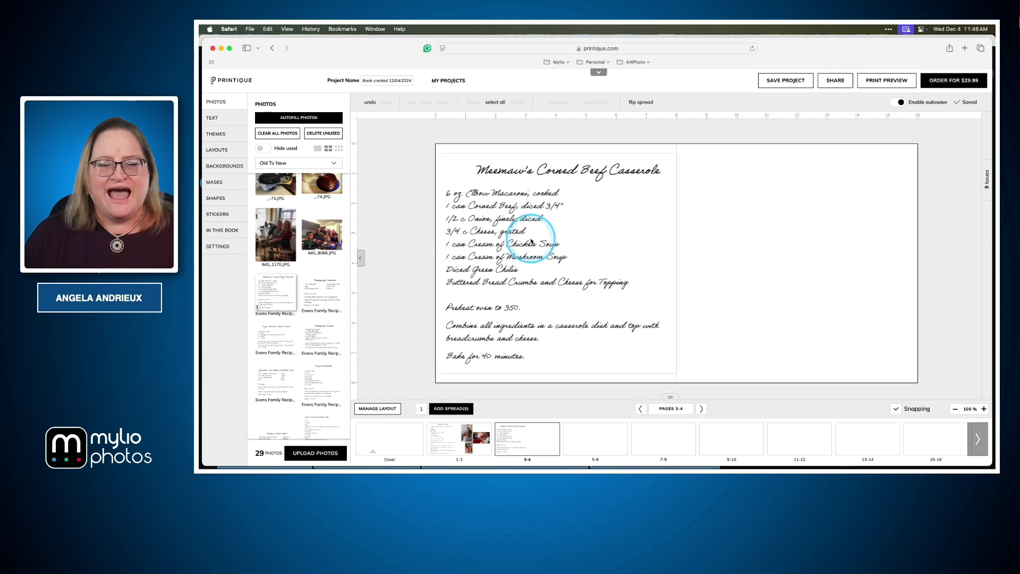
- Add the photo of the child hugging a woman in the kitchen to page 4, enlarge it and centre it on the page
scroll(298, 251, up, 8)
scroll(298, 251, up, 4)
scroll(298, 251, up, 3)
click(277, 219)
drag(276, 215, 788, 250)
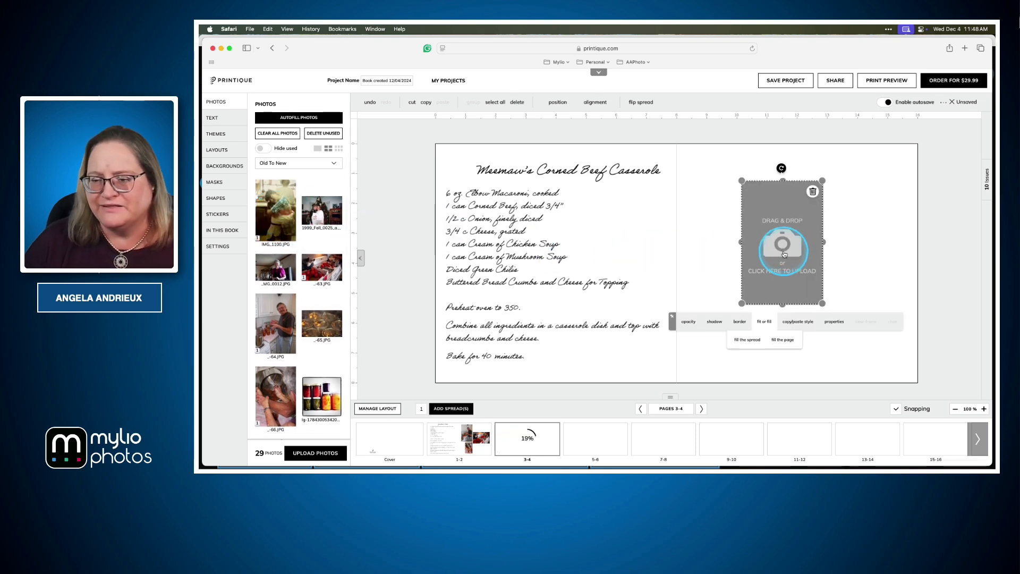
drag(743, 303, 699, 366)
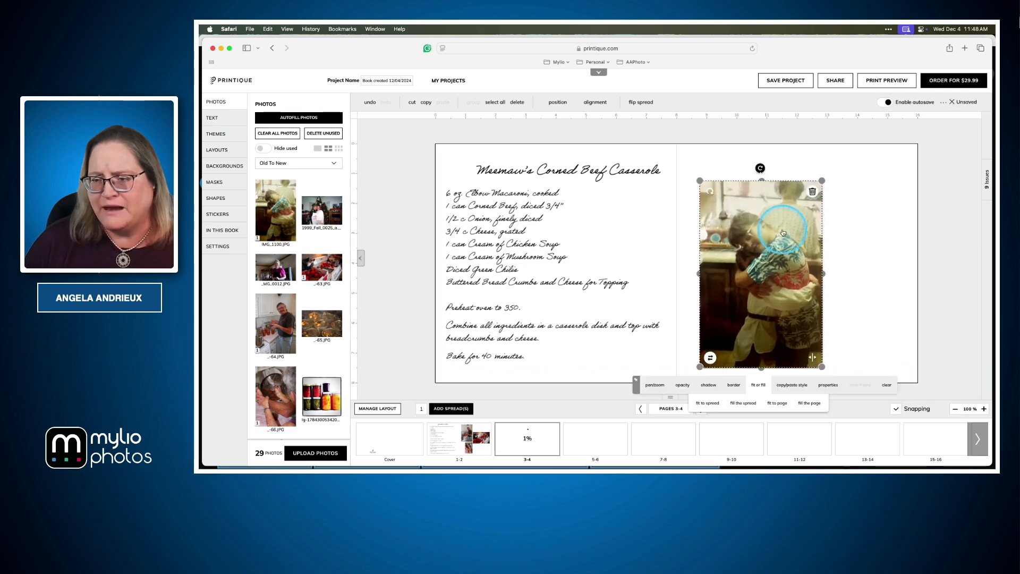
drag(826, 181, 837, 154)
drag(786, 242, 816, 240)
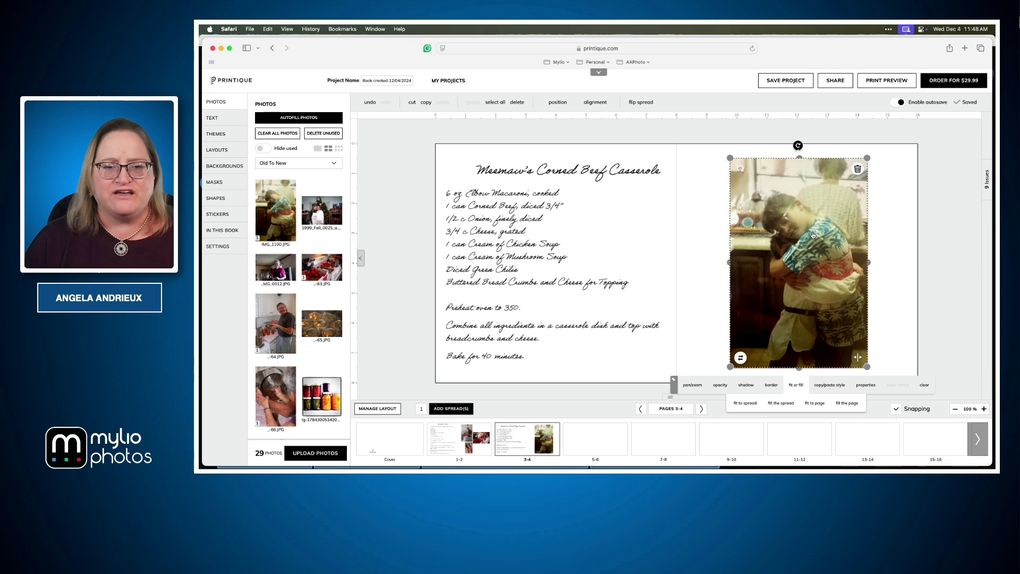
- Open the spread for pages 5-6 and place a reduced Thanksgiving Cornbread recipe near the top of page 5
click(595, 441)
scroll(301, 275, down, 1)
scroll(301, 275, down, 10)
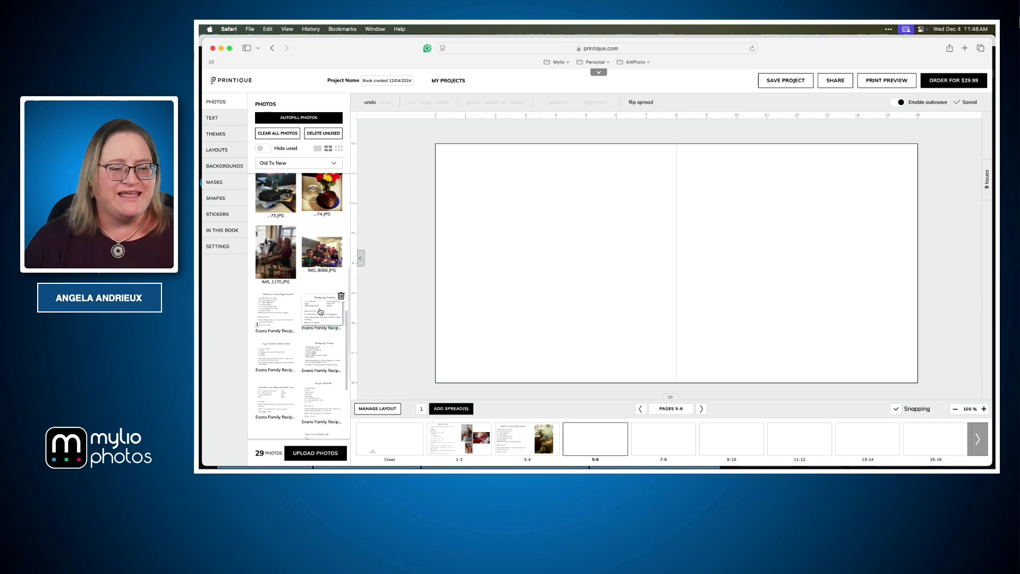
drag(320, 312, 505, 199)
drag(574, 243, 554, 235)
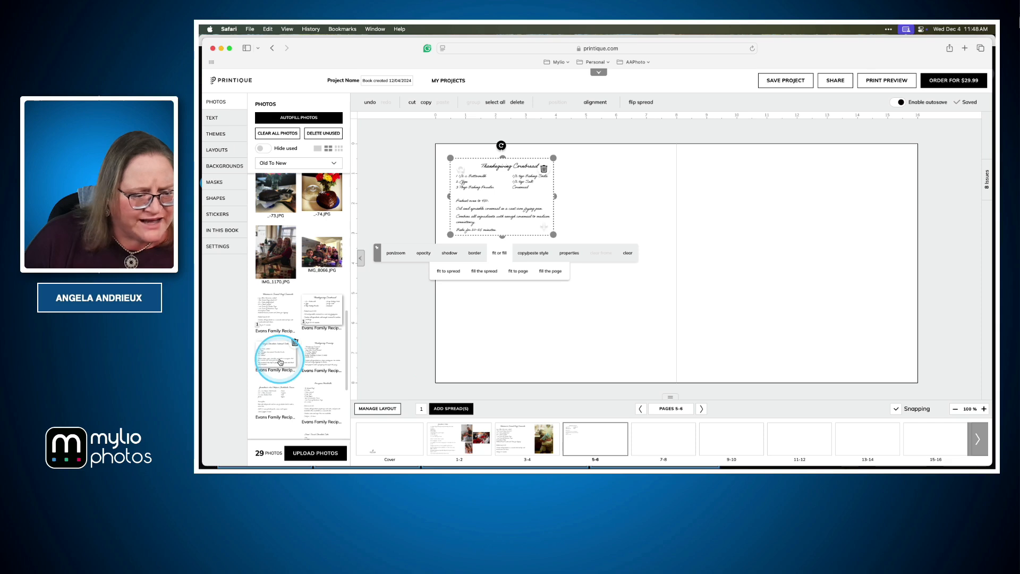
- Add the Thanksgiving Dressing recipe below the cornbread recipe and enlarge it to fill the lower half of page 5
drag(321, 353, 573, 296)
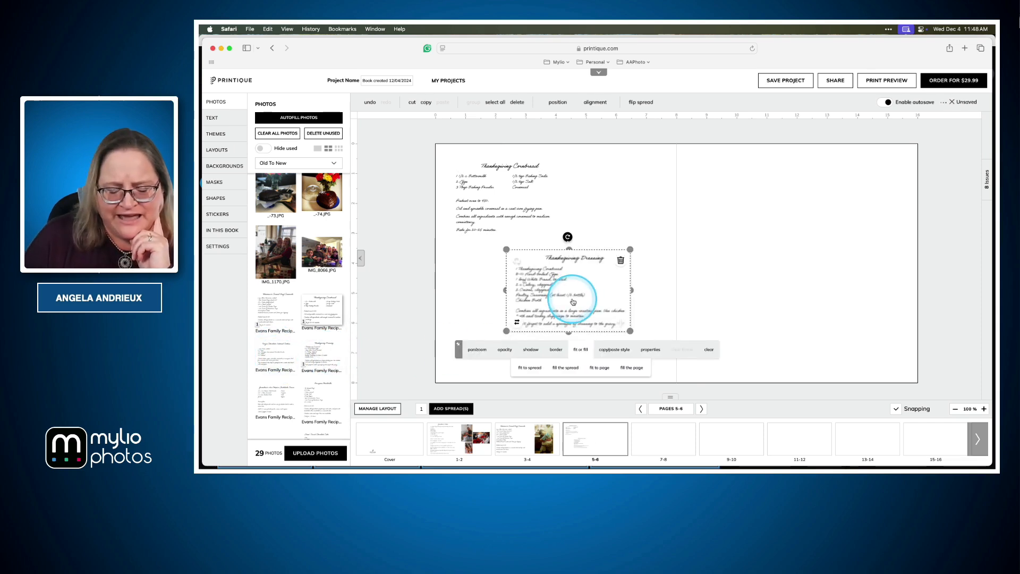
drag(632, 246, 664, 235)
click(561, 278)
drag(507, 332, 459, 372)
drag(585, 298, 598, 302)
click(743, 316)
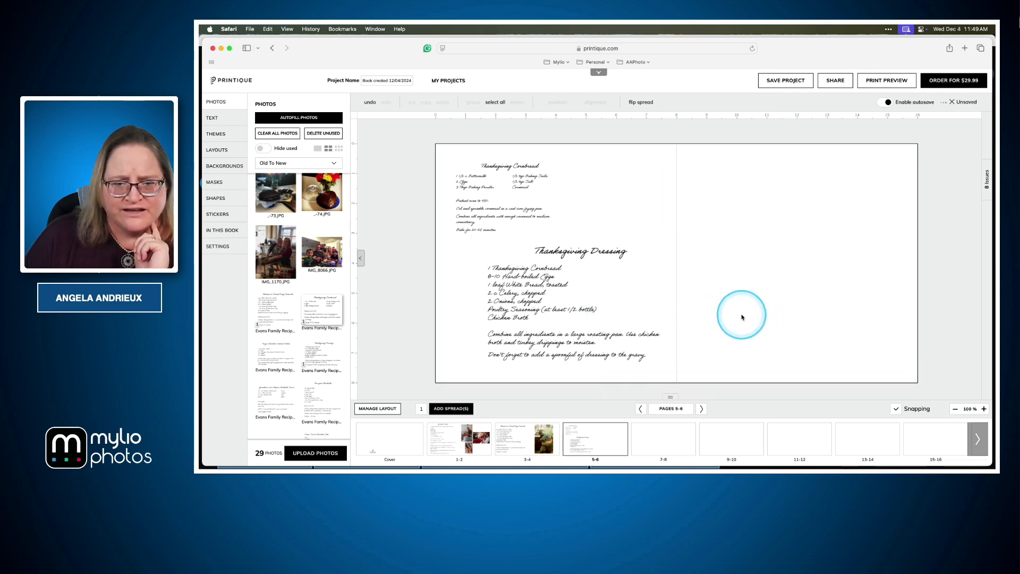
- Reposition the dressing and cornbread recipes so they line up one above the other near the middle of page 5
drag(580, 282, 562, 288)
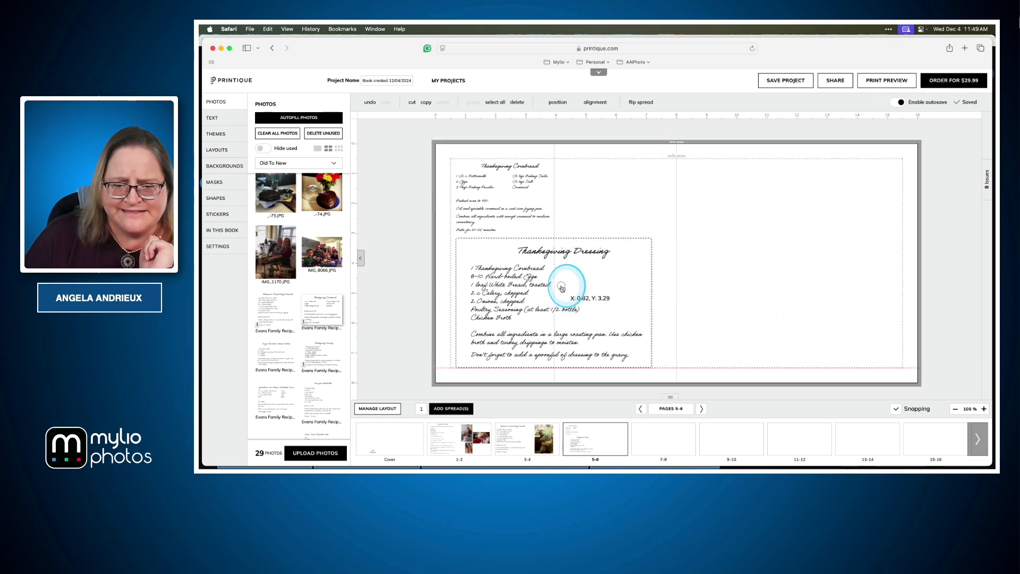
drag(516, 193, 568, 193)
click(763, 329)
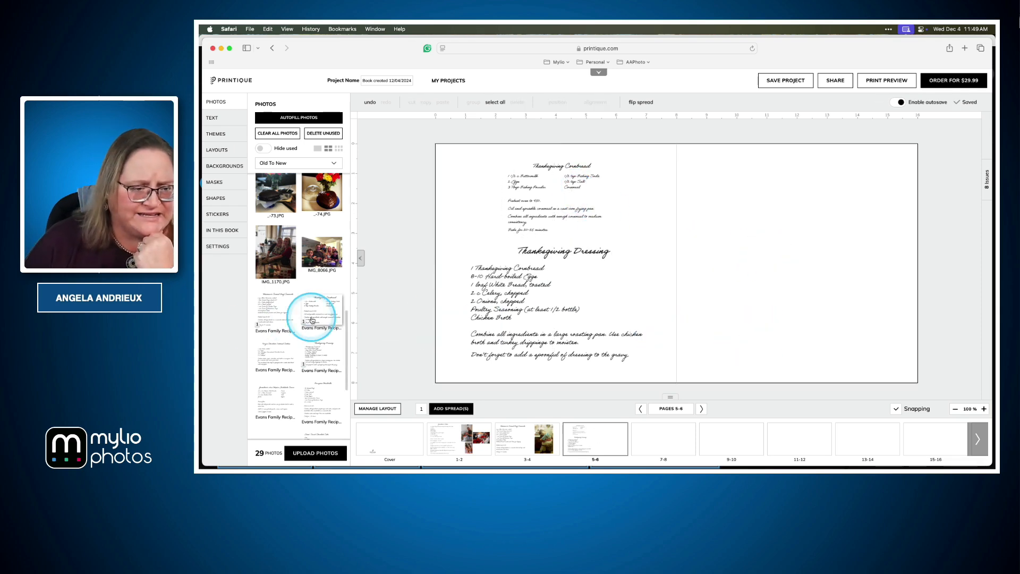
- Add the photo of the two women cooking, IMG_1170.JPG, to page 6, enlarge it and centre it on the page
scroll(313, 318, up, 1)
drag(284, 272, 796, 260)
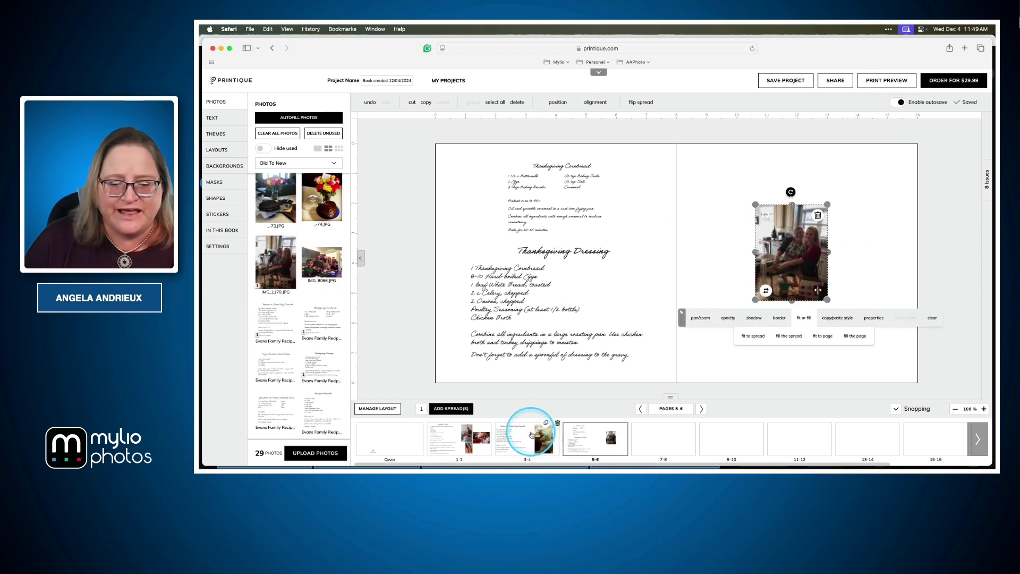
drag(761, 309, 705, 367)
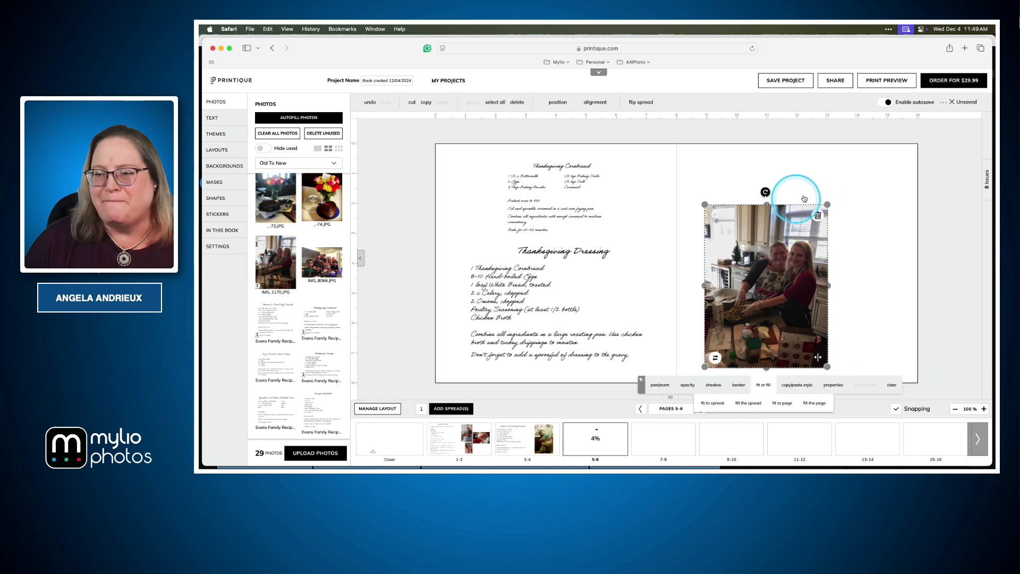
drag(827, 205, 849, 166)
drag(801, 255, 817, 253)
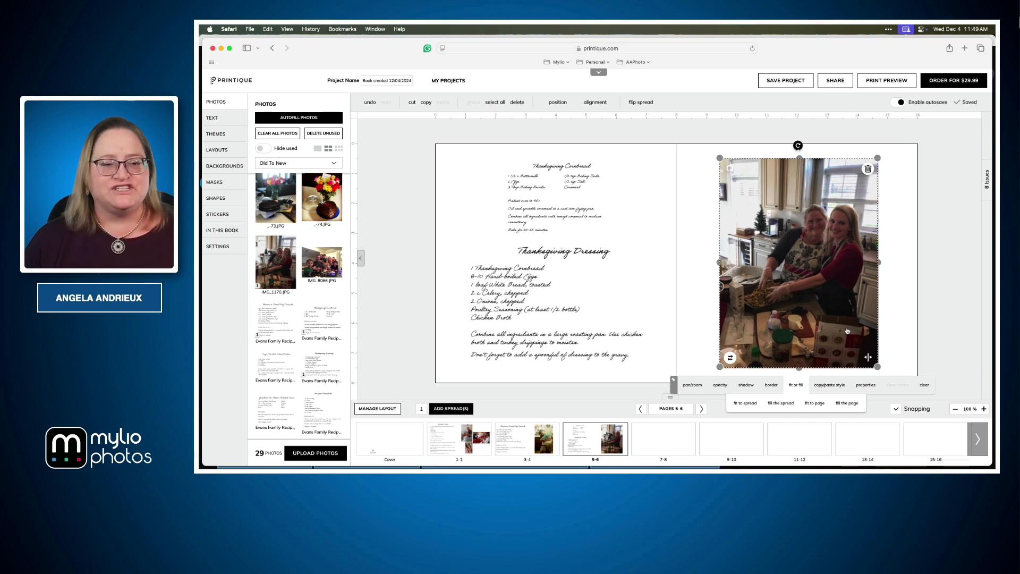
- Open the order preview of the book to check the pages and return to editing
click(682, 436)
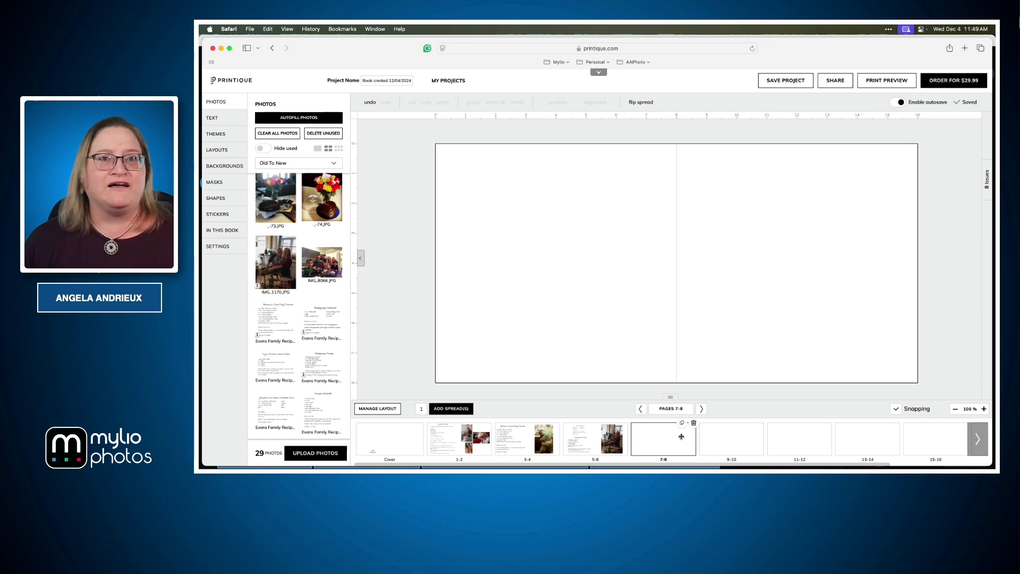
click(590, 353)
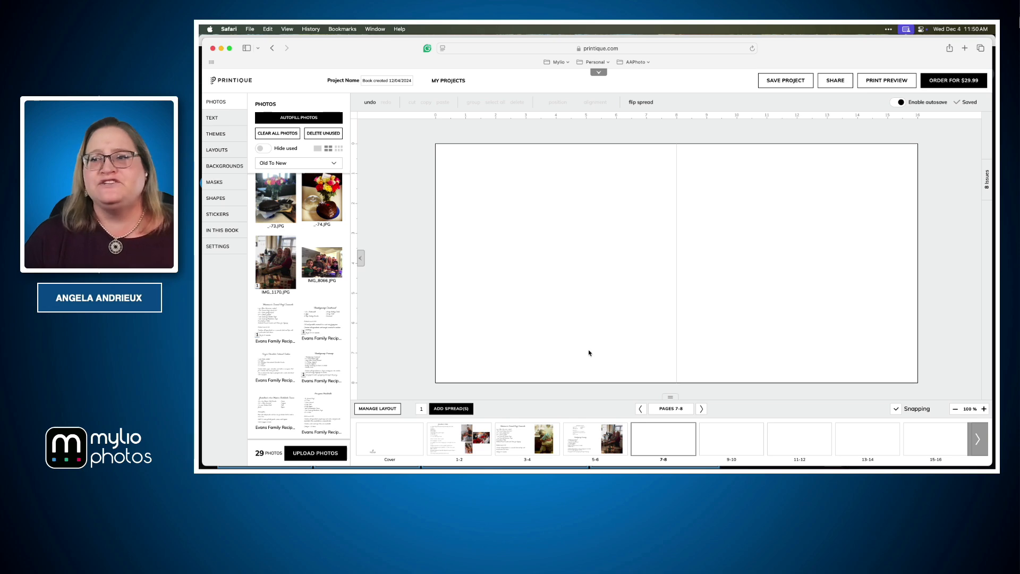
click(971, 83)
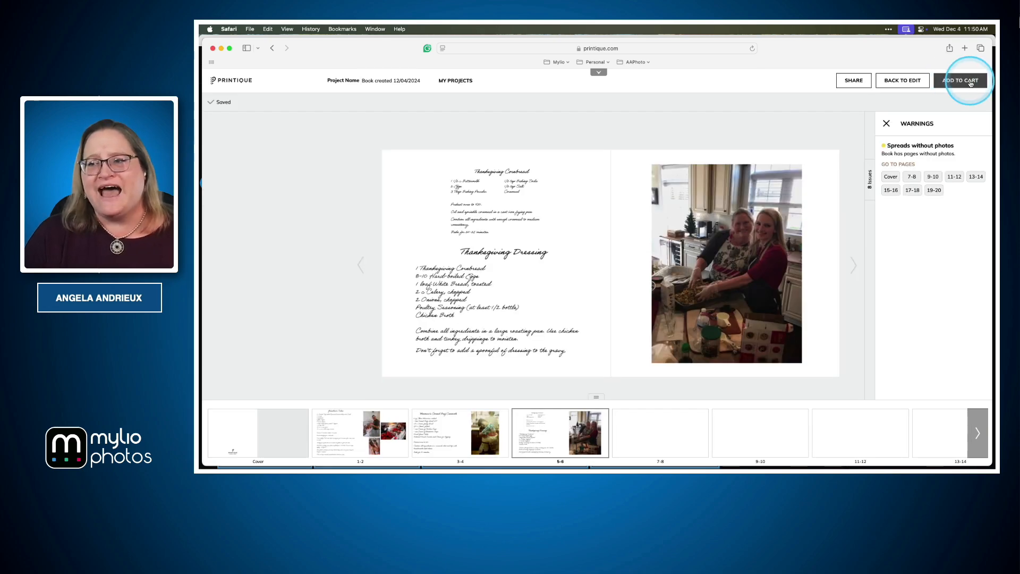
click(910, 83)
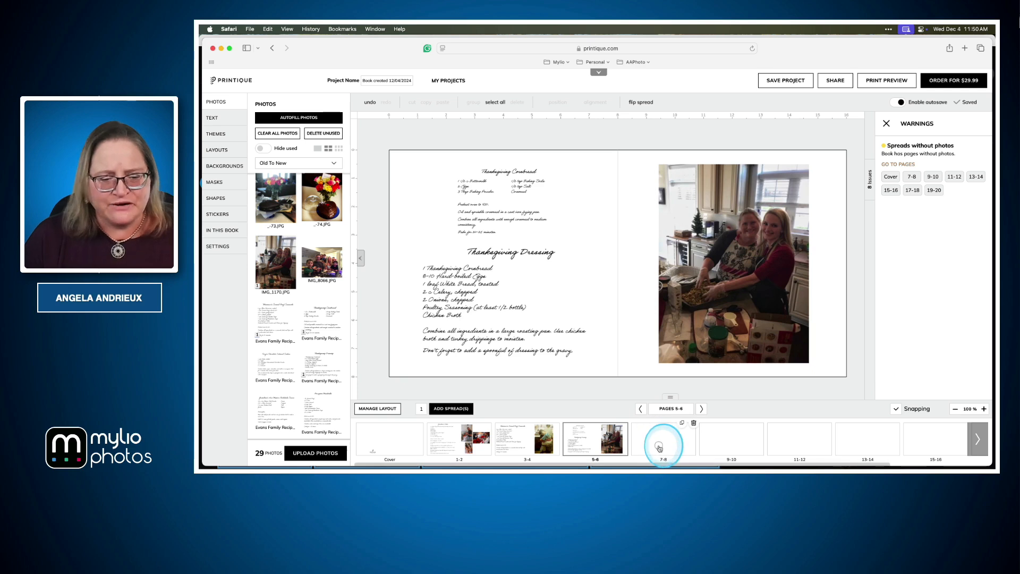
- Open the spread for pages 7-8, place the Secret Chocolate Cake recipe on page 7 and fit it to the page
click(692, 444)
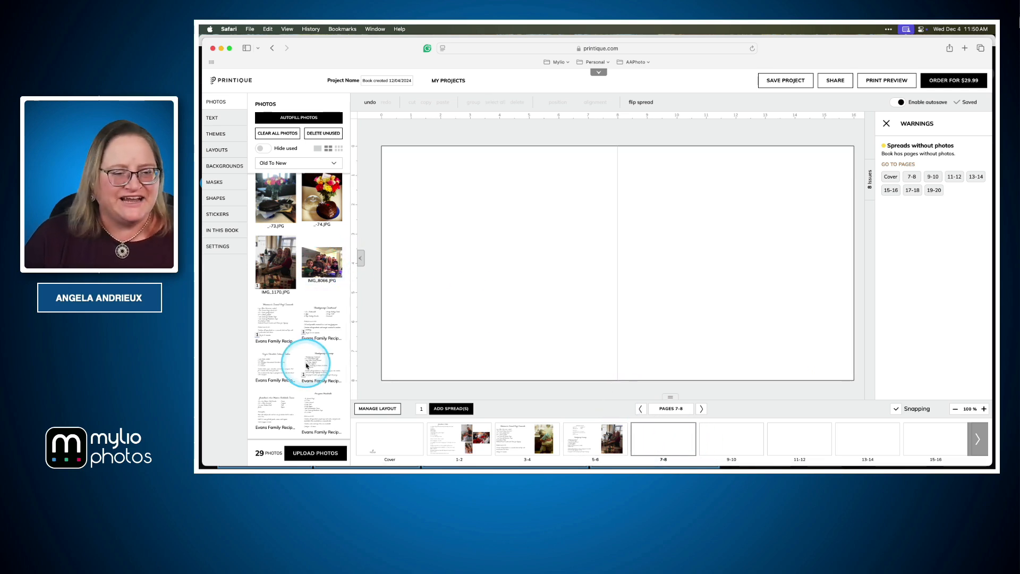
scroll(320, 276, down, 1)
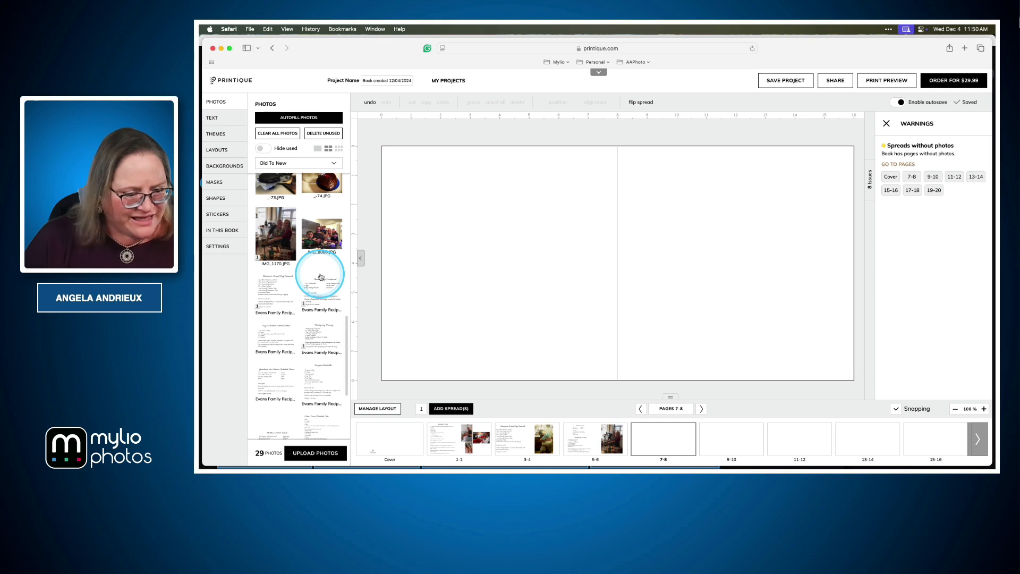
scroll(321, 276, down, 3)
drag(314, 369, 502, 271)
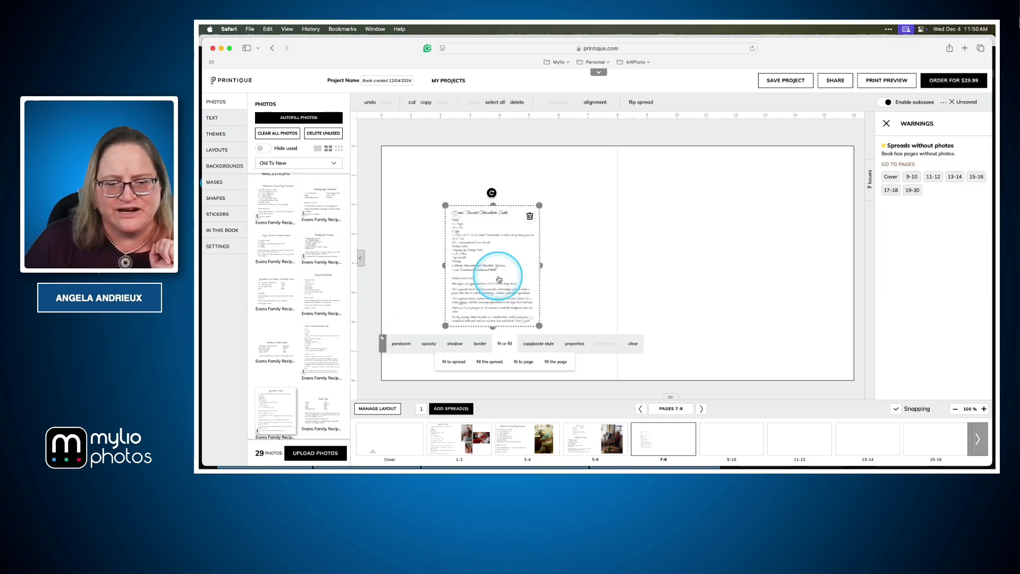
click(527, 365)
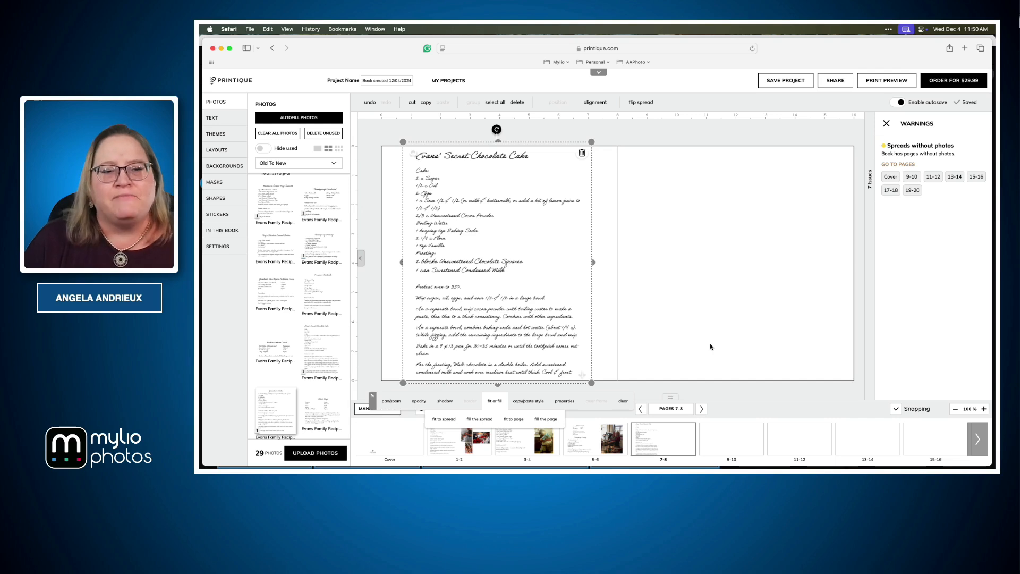
- Add the photo of the chocolate cake and flowers beside the stove to page 8, enlarge it and centre it on the page
click(350, 330)
scroll(325, 327, up, 2)
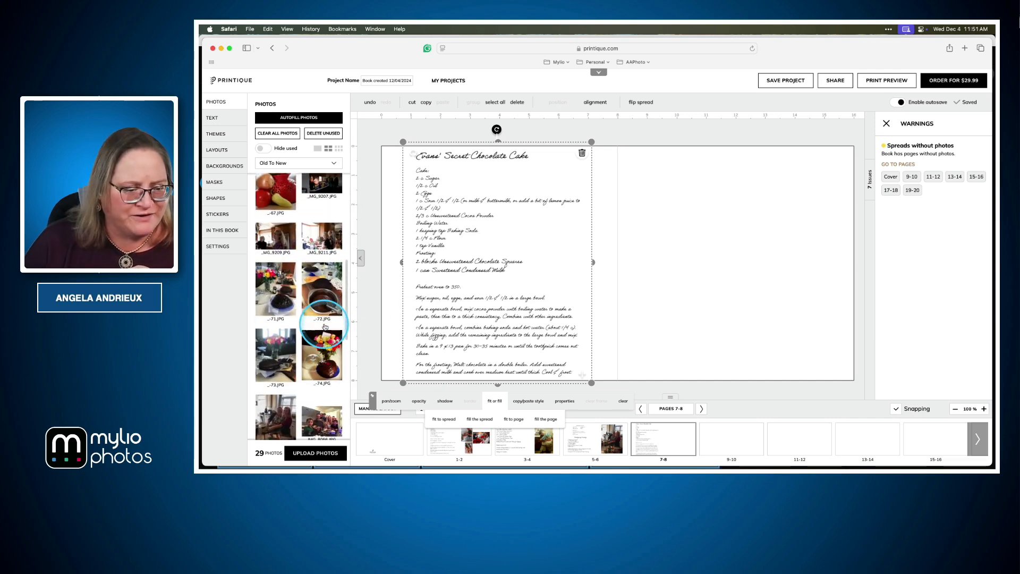
drag(328, 334, 718, 246)
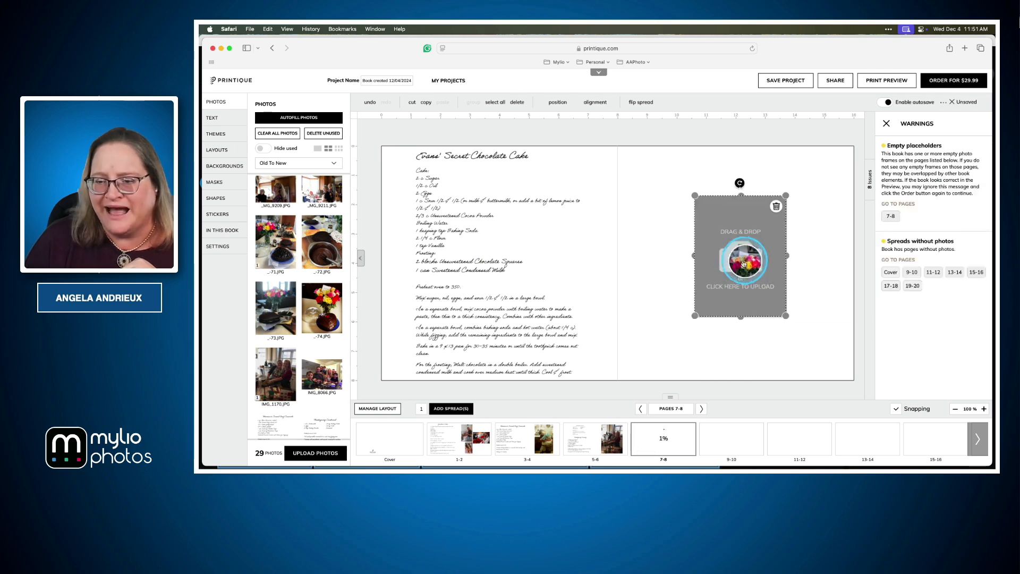
click(697, 316)
drag(696, 316, 648, 365)
drag(658, 196, 636, 159)
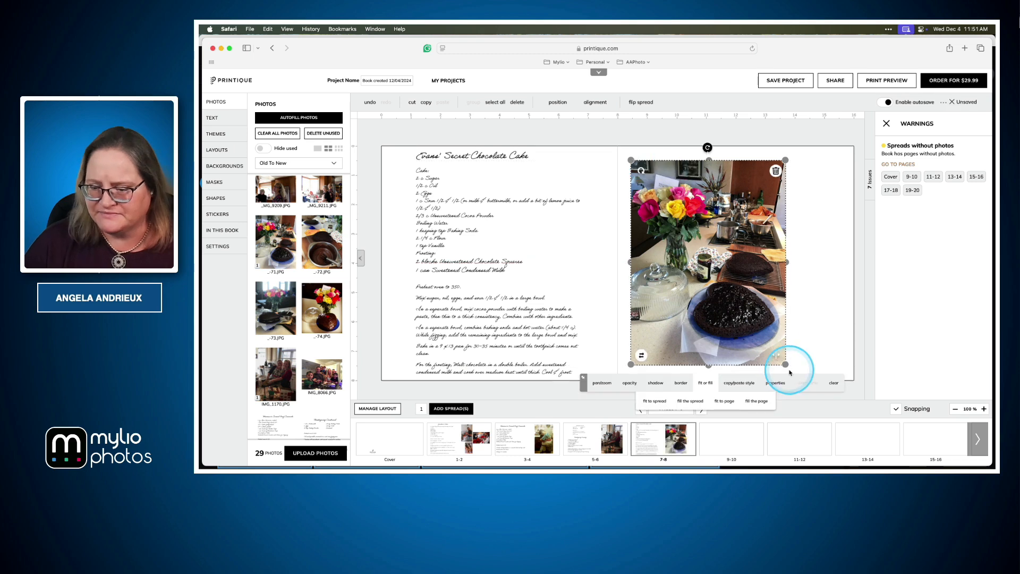
drag(746, 246, 776, 247)
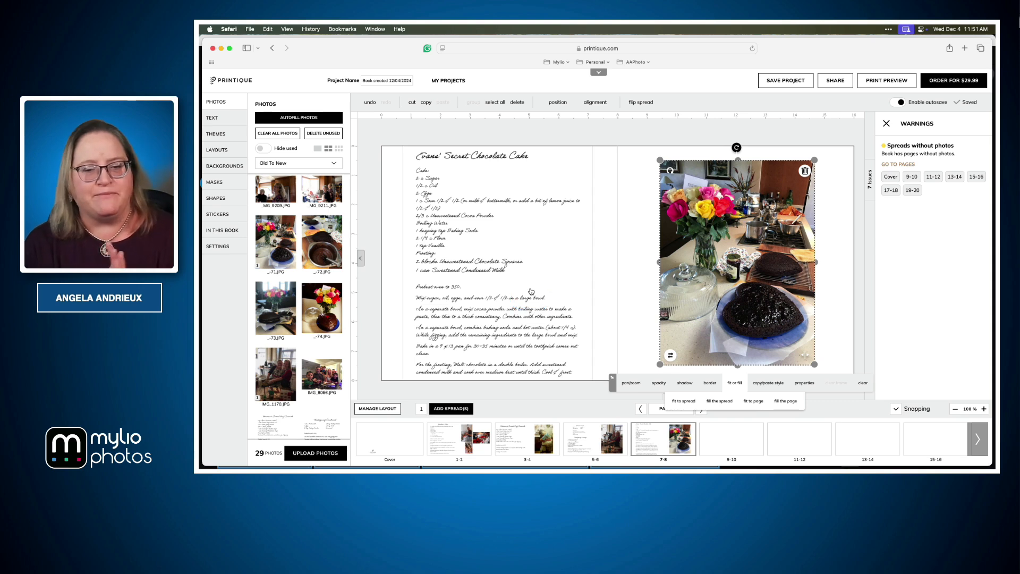
- Shrink the cake photo into the lower outer corner of page 8 and place the close-up of the glazed cake with roses beside it
drag(660, 364, 736, 264)
drag(773, 224, 797, 327)
drag(321, 308, 707, 308)
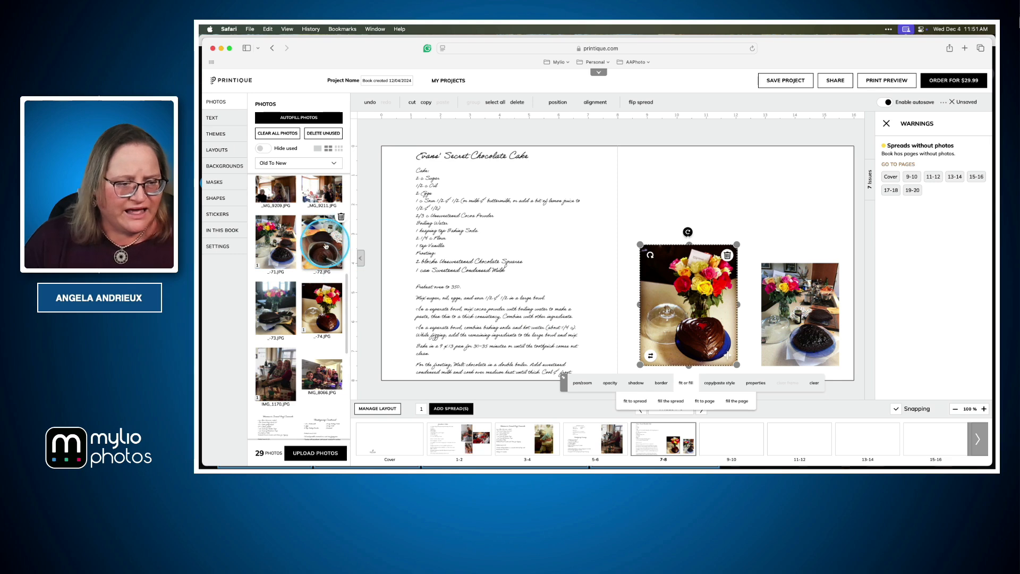
- Add the photo of the pot of melted chocolate above the glazed cake photo and shrink it to fit inside the margin
click(649, 197)
drag(650, 197, 684, 192)
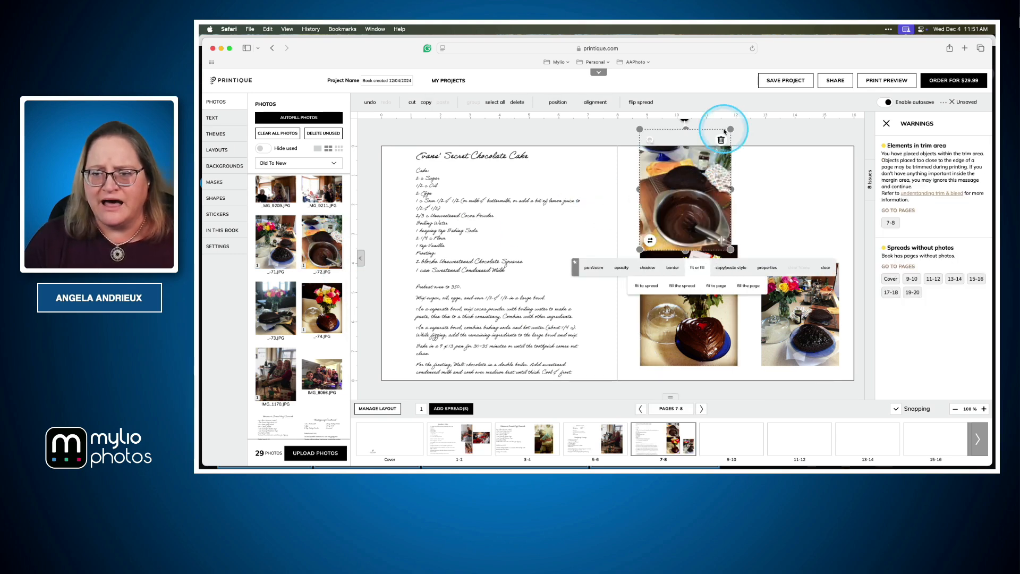
drag(731, 130, 707, 159)
drag(640, 248, 690, 212)
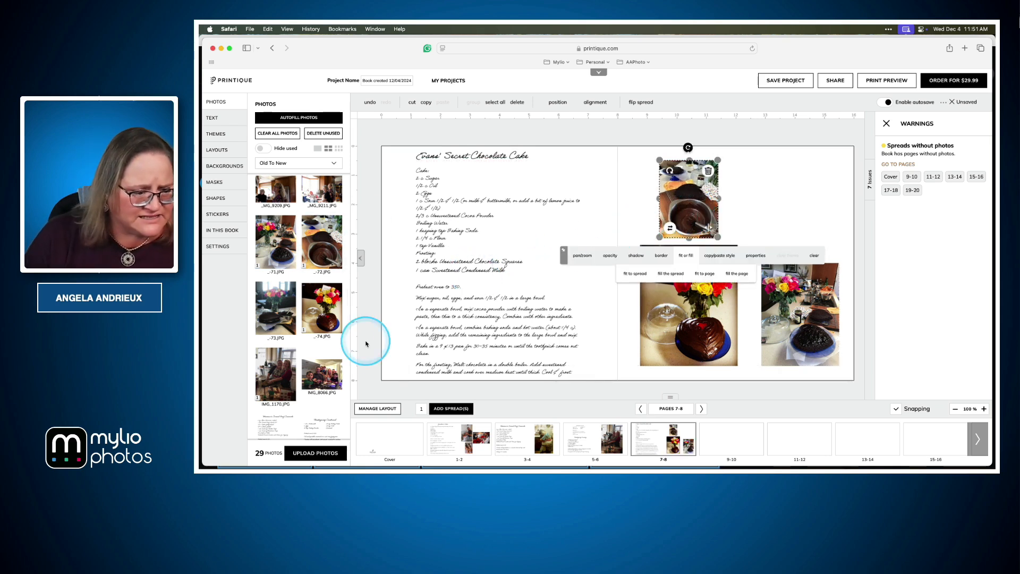
- Add the photo of the cake with the flower vase behind it above the lower outer photo on page 8 and shrink it to fit inside the margin
drag(284, 313, 786, 205)
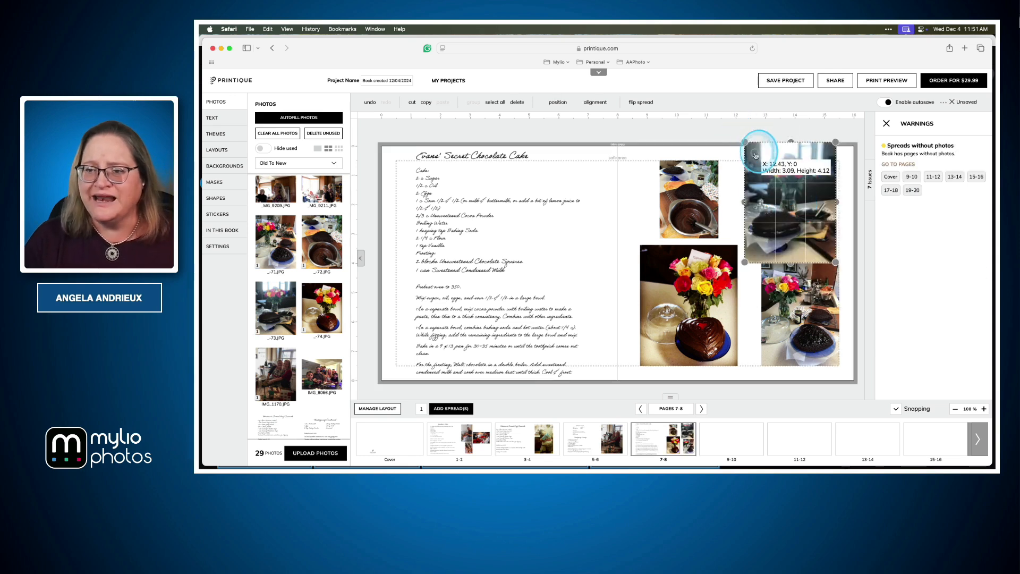
drag(835, 261, 830, 253)
drag(800, 222, 804, 222)
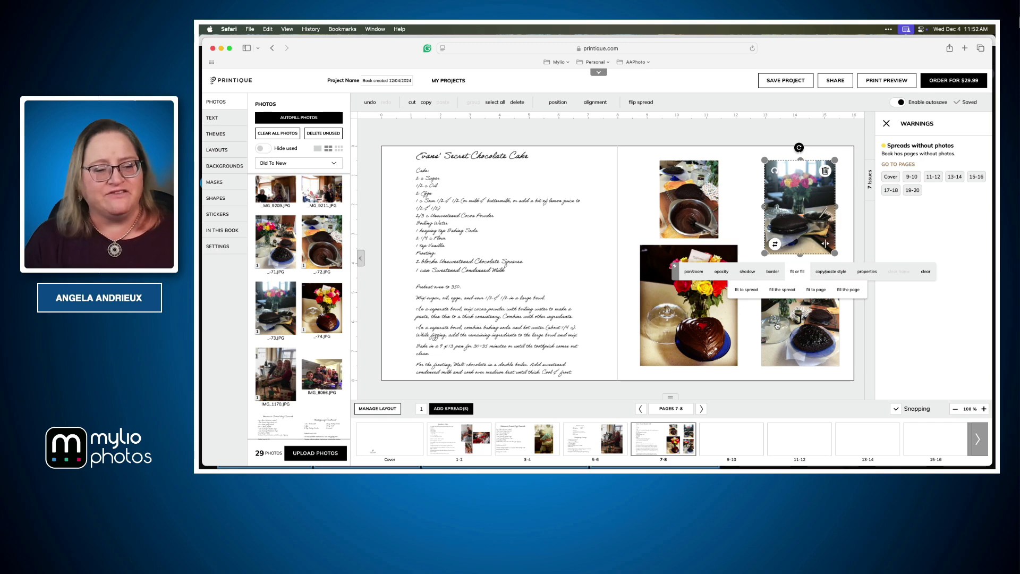
- Switch to Keynote, advance to the Questions + Giveaway slide and close the polls window
key(super+Tab)
key(super+Tab)
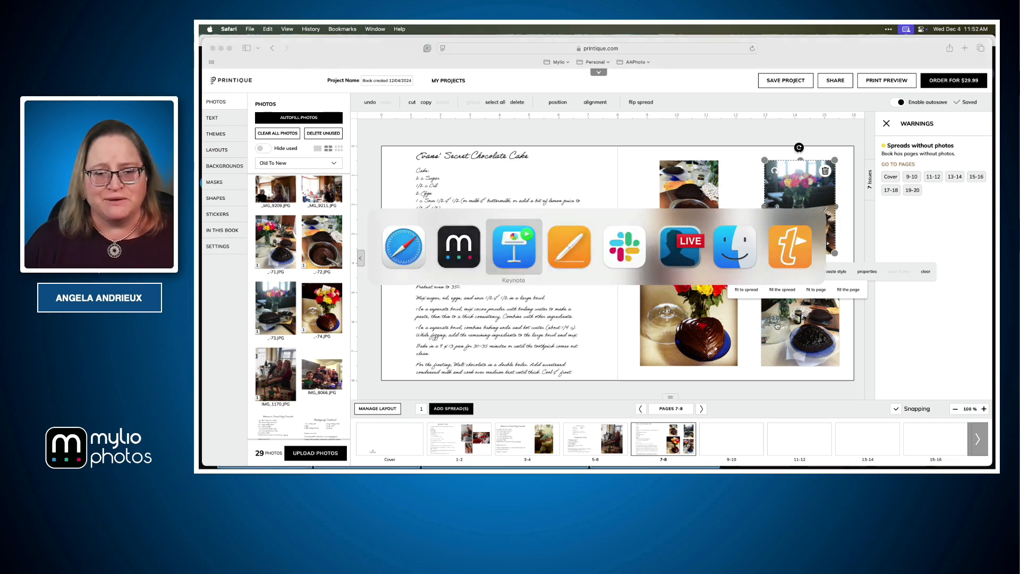
key(Right)
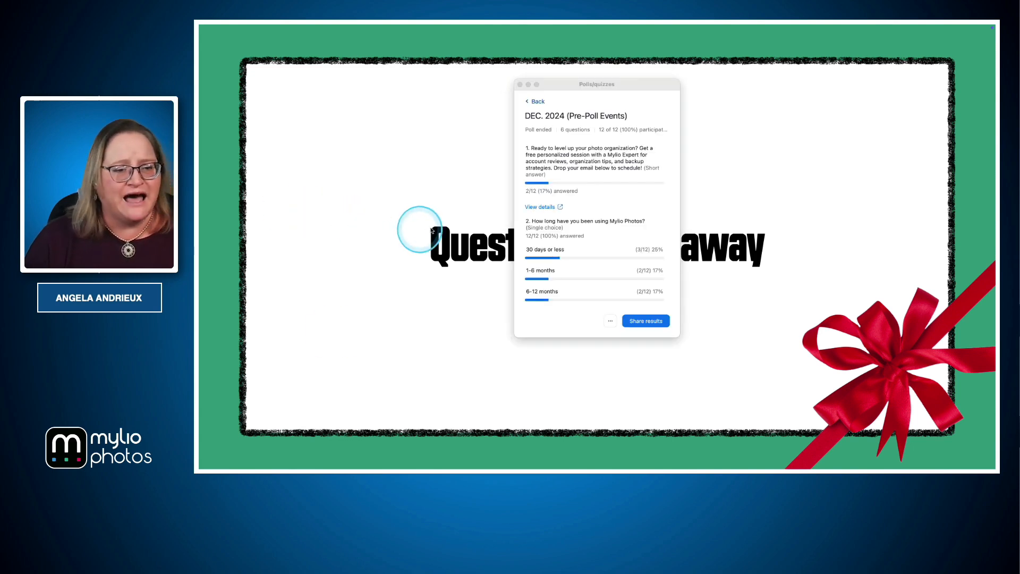
click(520, 84)
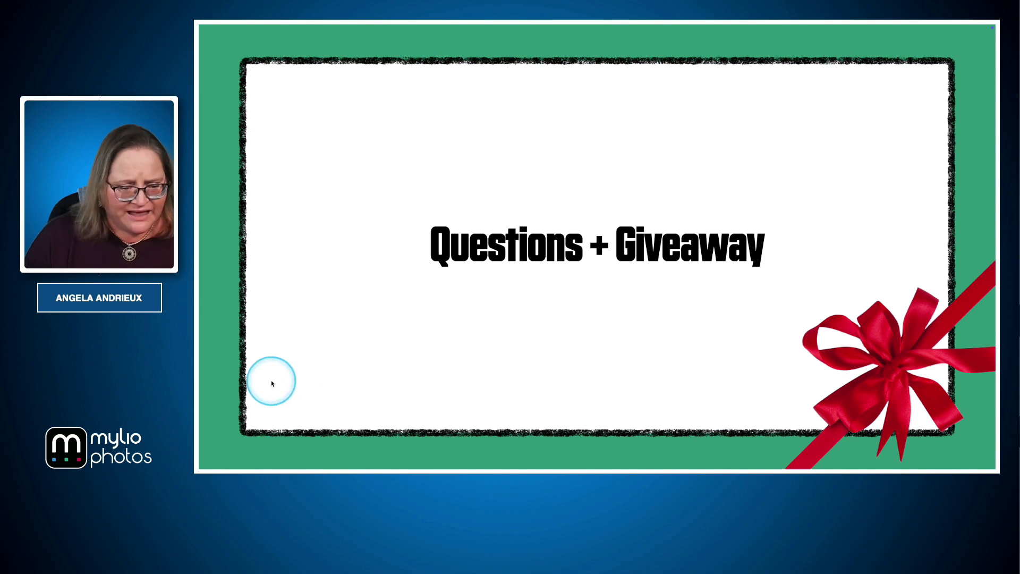
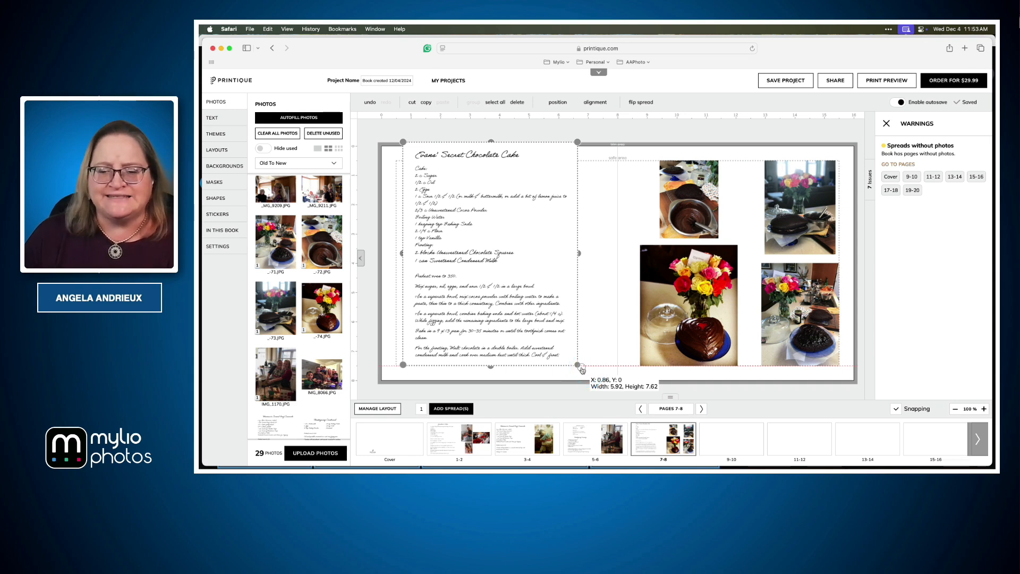
- Shrink the Secret Chocolate Cake recipe to fit within page 7's safe margins, reposition it, and open the shapes collection
drag(582, 369, 582, 369)
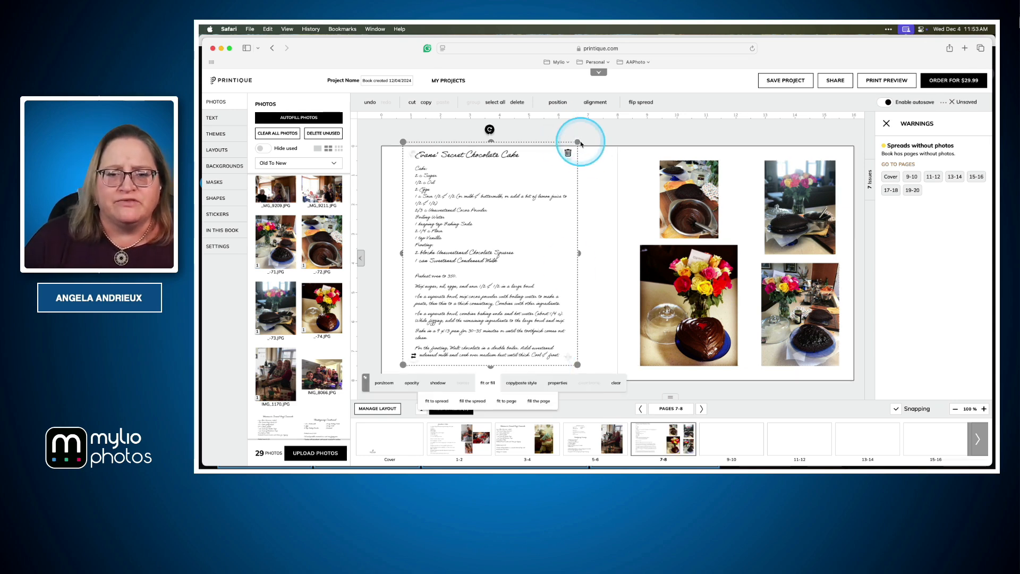
drag(579, 143, 564, 161)
drag(514, 238, 529, 240)
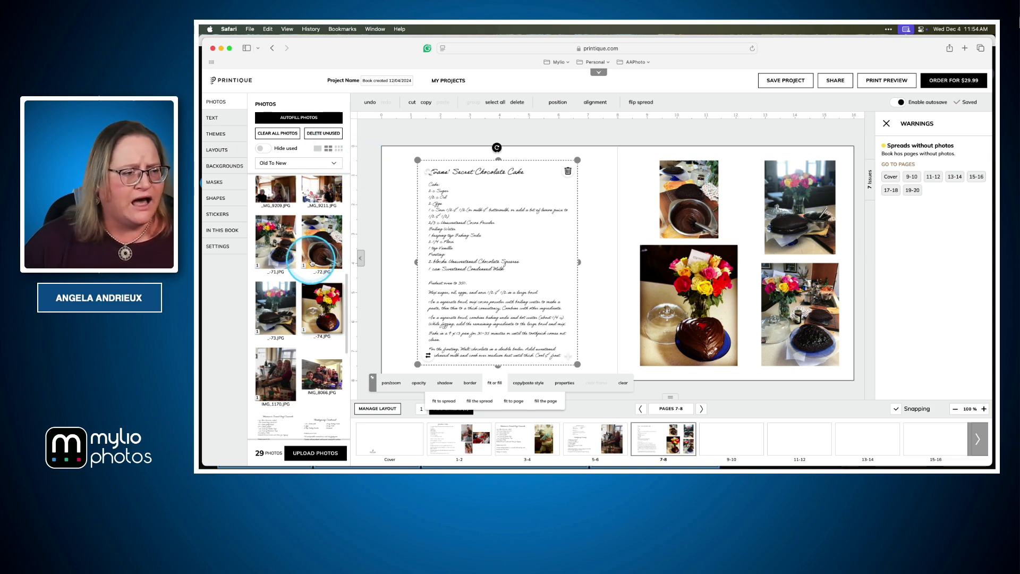
click(223, 199)
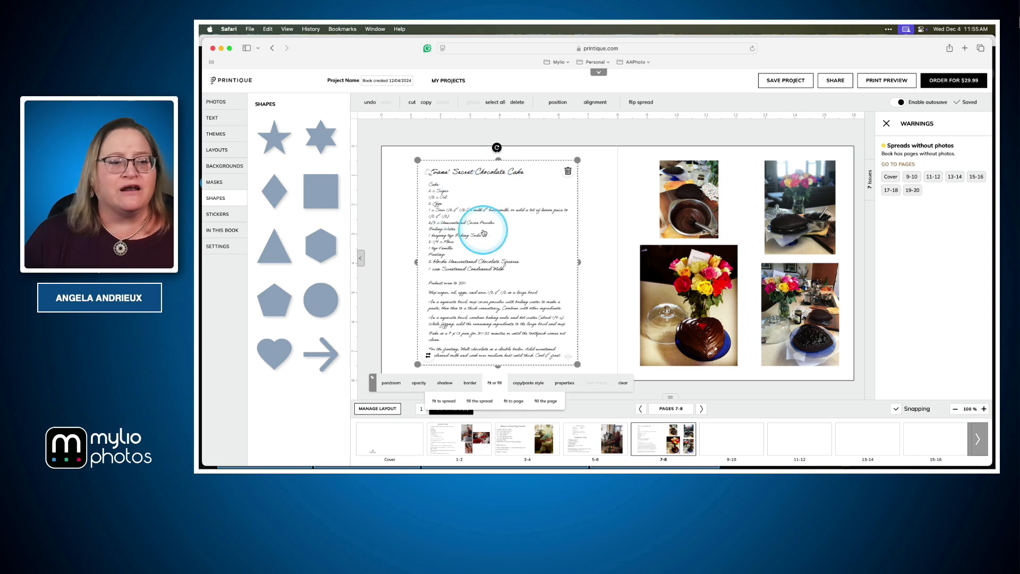
- Switch to Mylio Photos and examine the chocolate oatmeal cookies, corned beef casserole and potato salad recipes in the 03-Family Recipe Book album
key(super+Tab)
key(super+Tab)
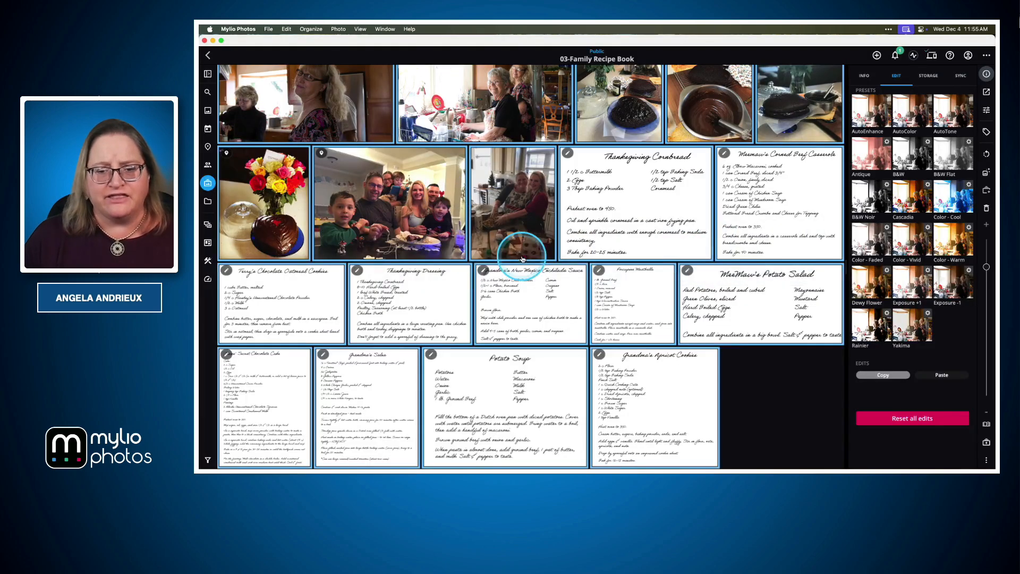
click(659, 385)
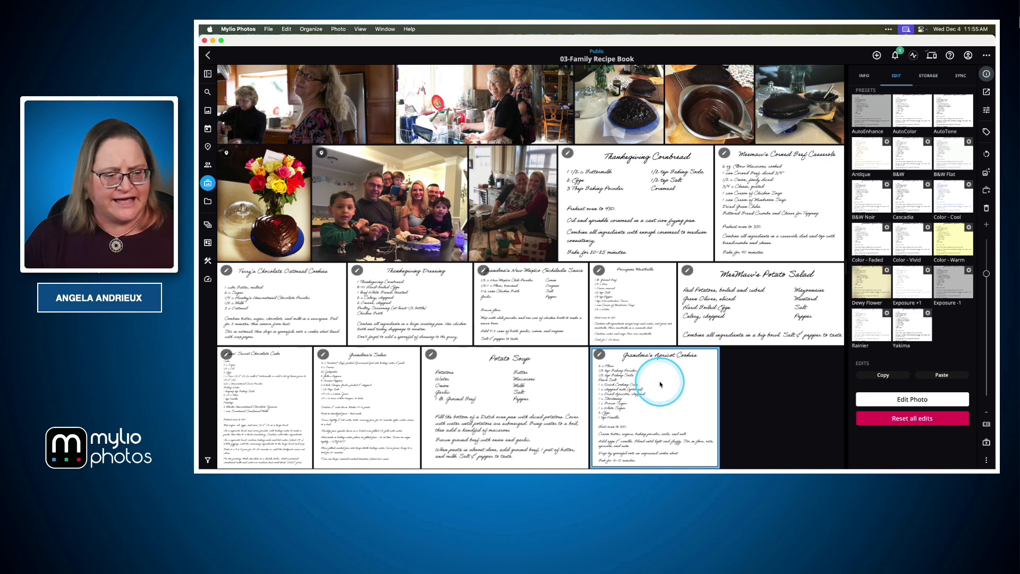
double_click(287, 306)
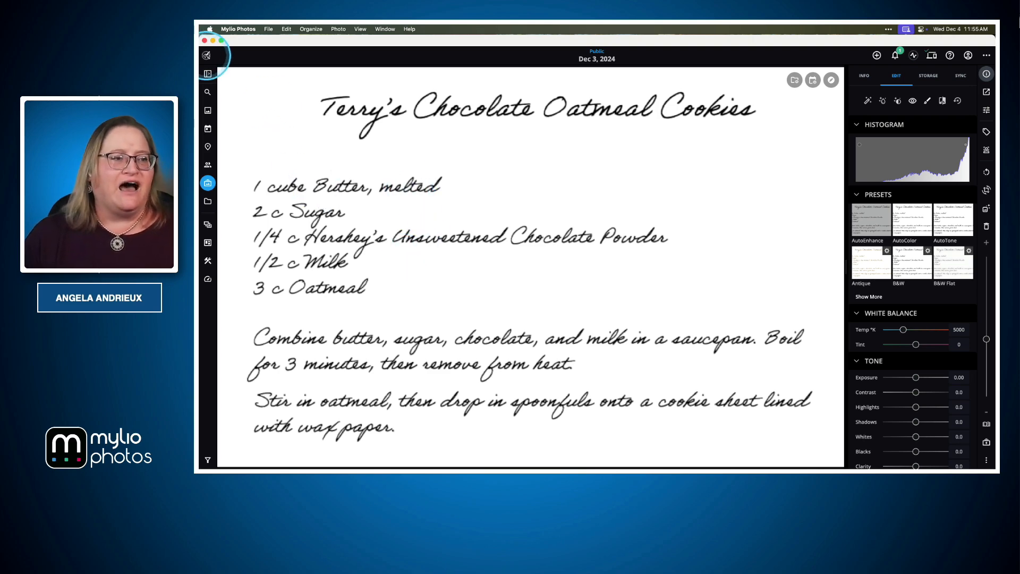
click(208, 55)
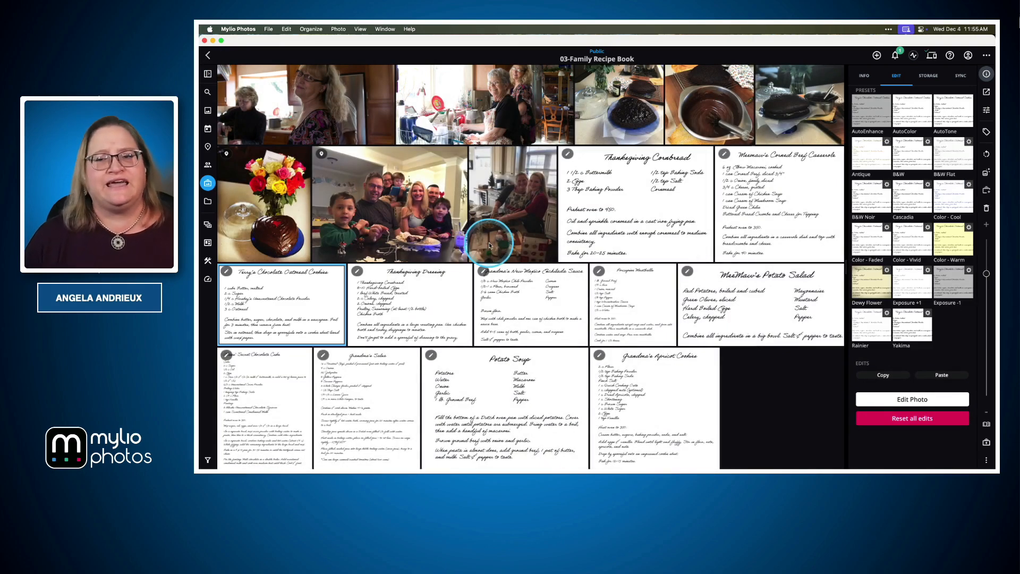
click(766, 187)
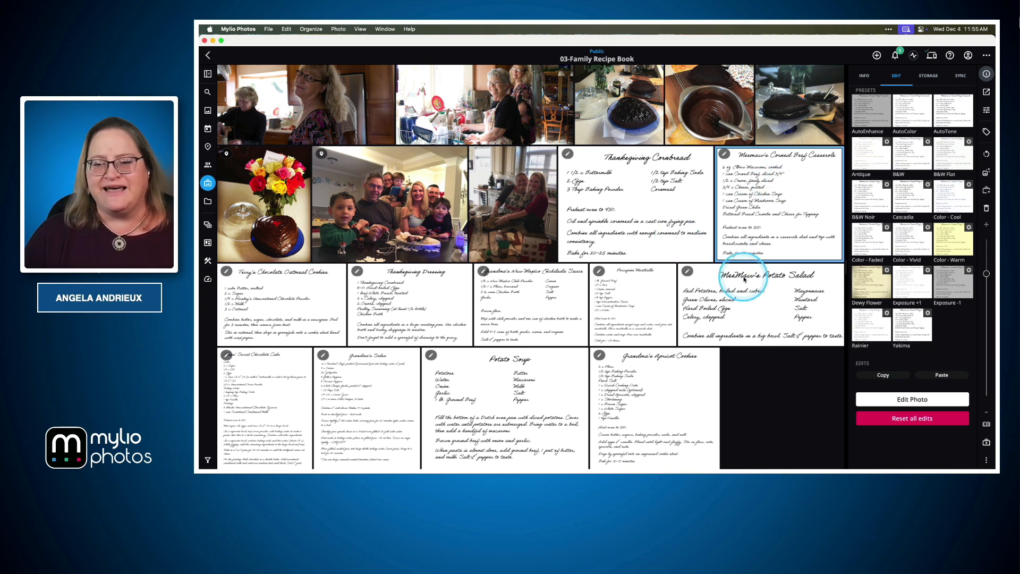
click(743, 297)
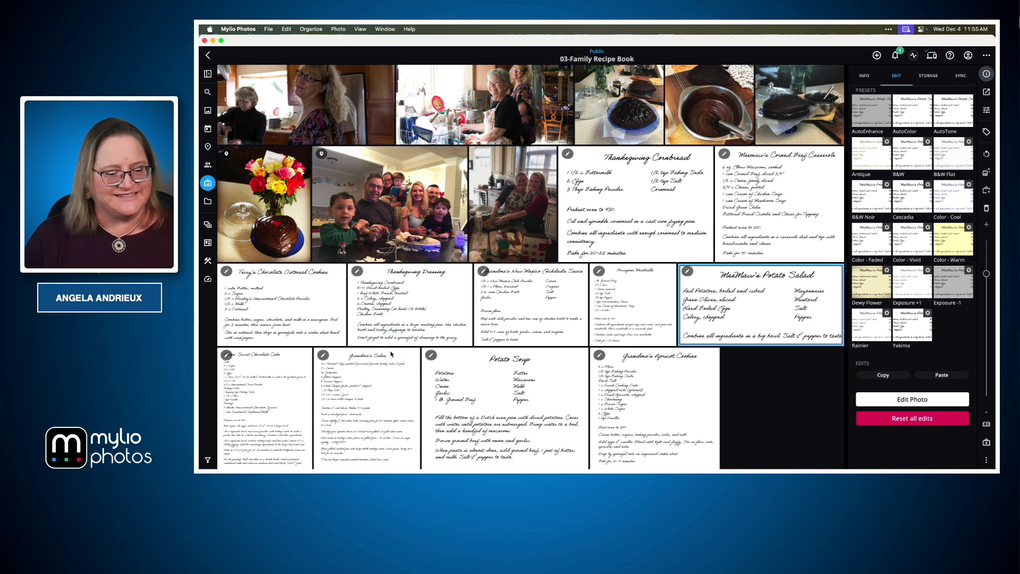
- Switch to the Questions + Giveaway slide in Keynote
key(super+Tab)
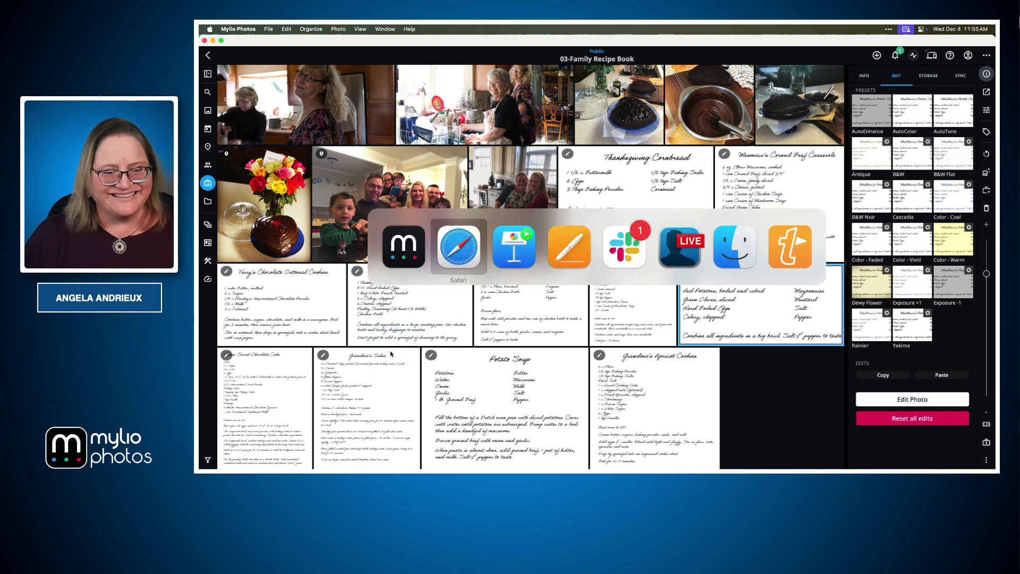
click(507, 266)
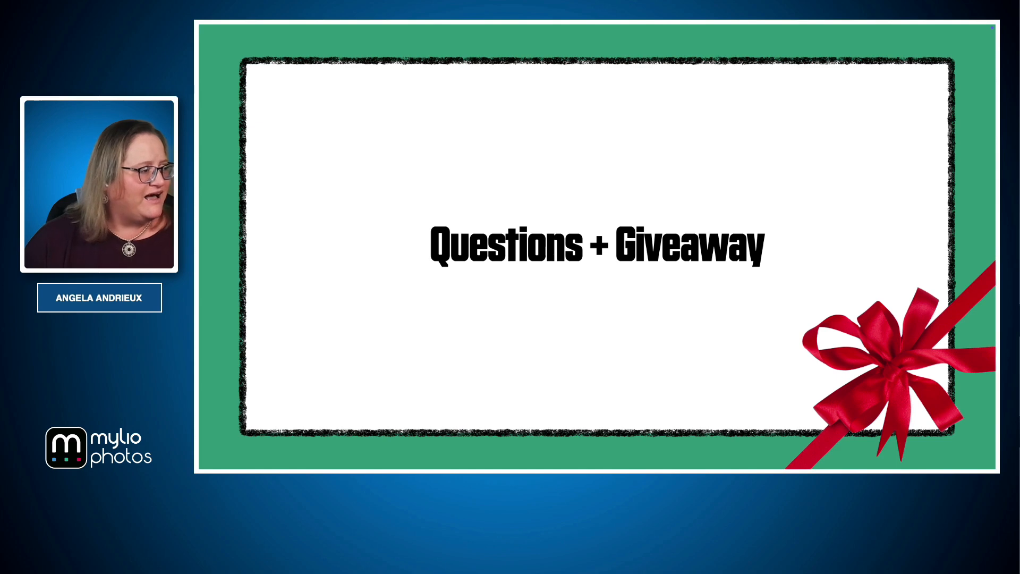
- Switch to Safari, spin the Picture Perfect Presents giveaway wheel to draw a winner, and return to Keynote
key(super+Tab)
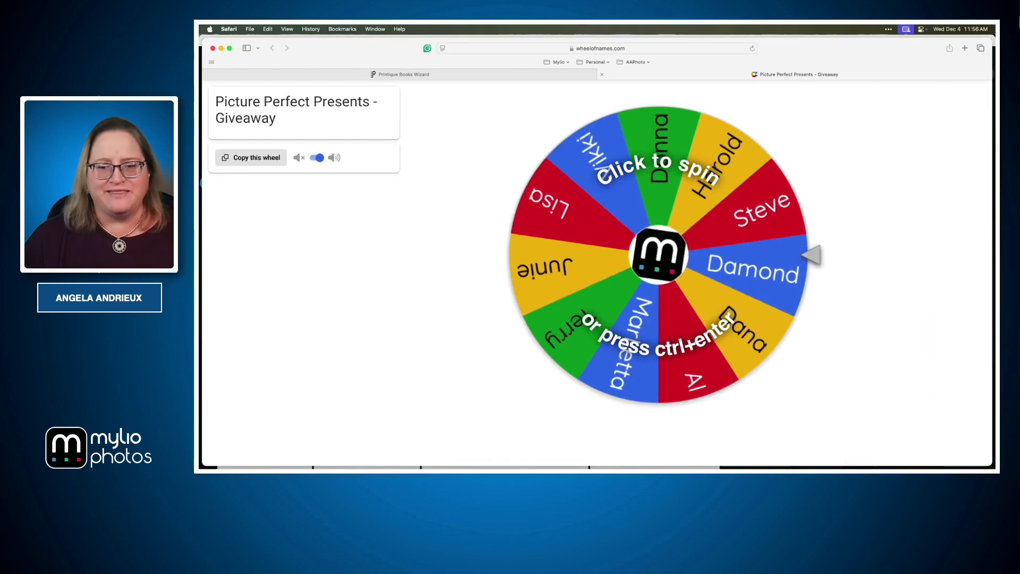
click(663, 265)
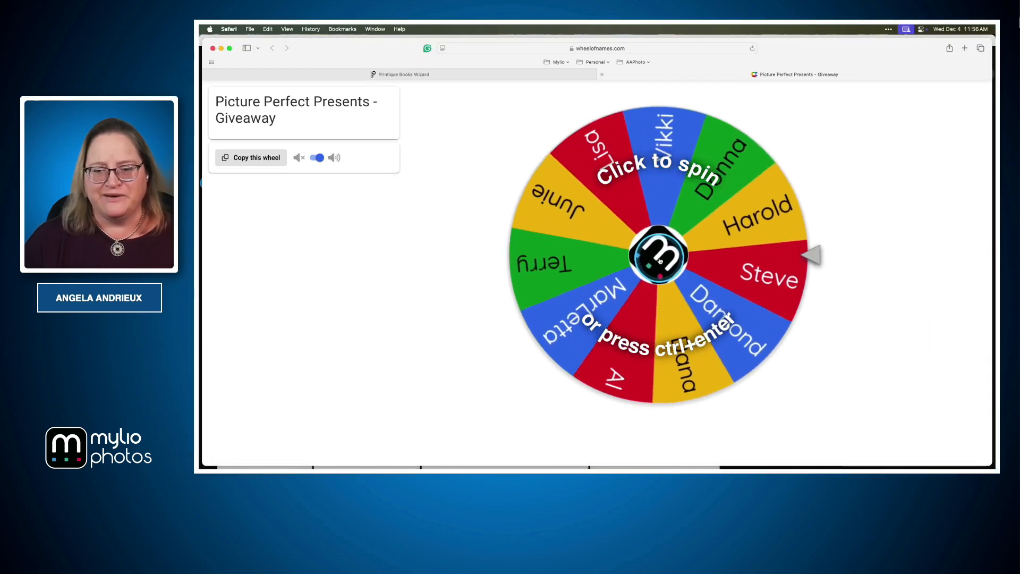
click(660, 260)
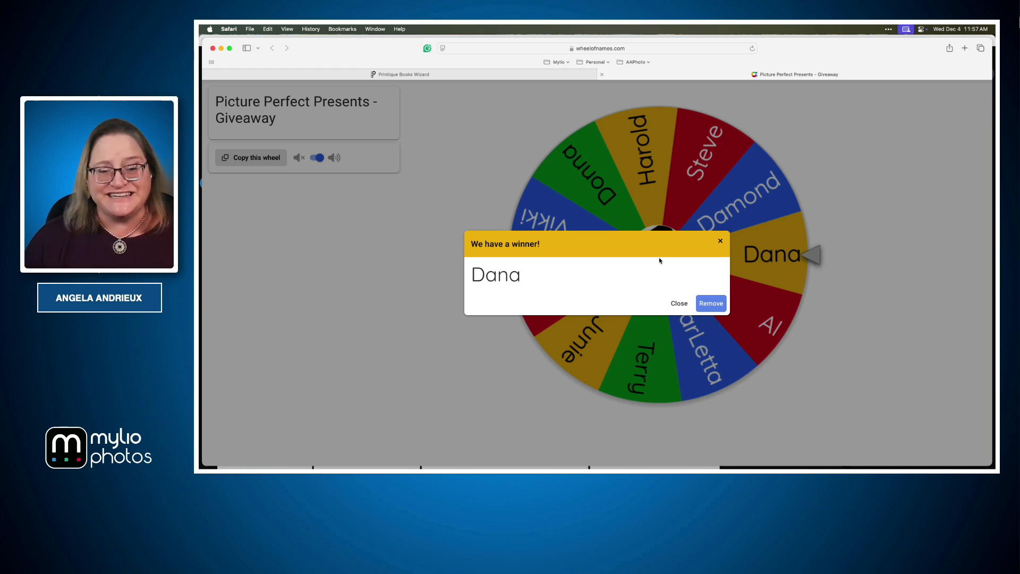
key(super+Tab)
key(super+Tab)
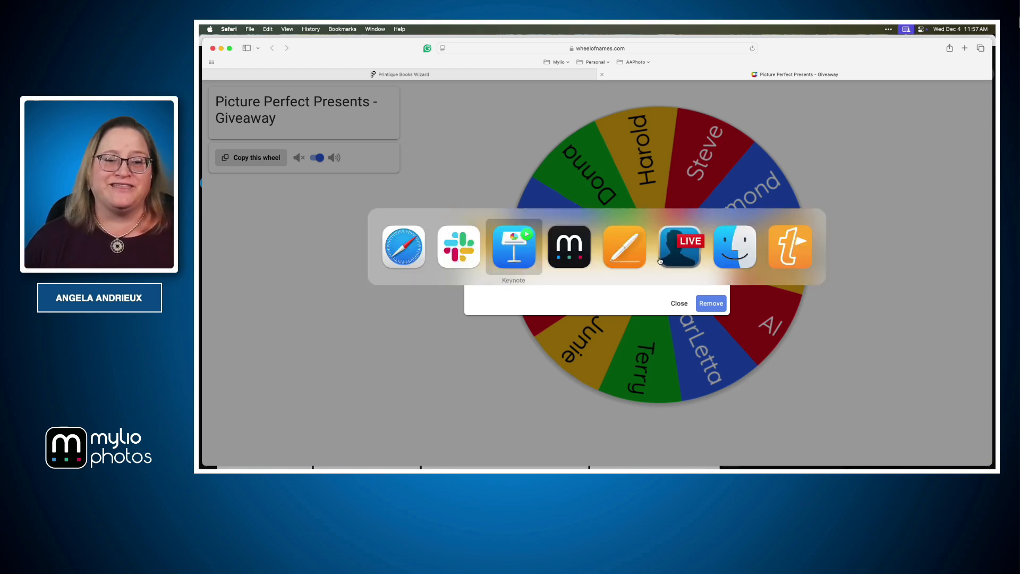